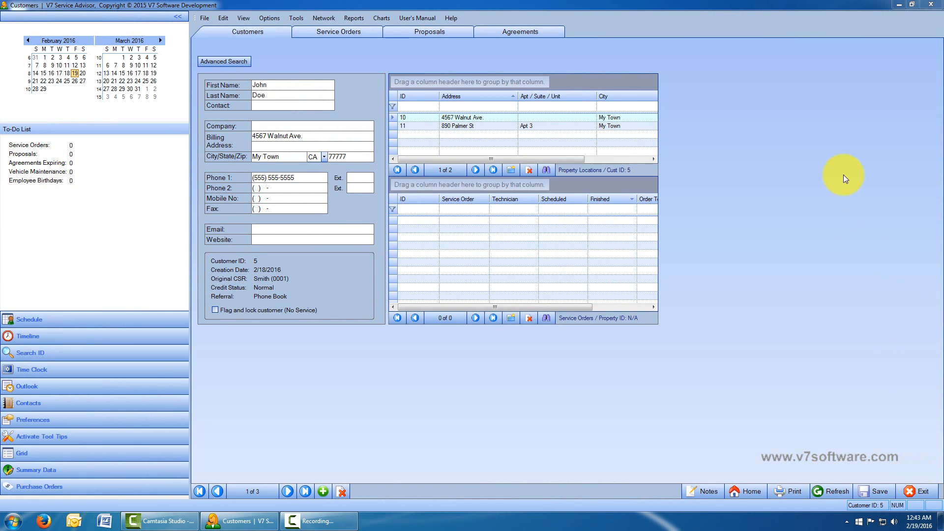
Page through the customer records and bring up the Acme Tool & Die customer
left_click(288, 491)
left_click(289, 491)
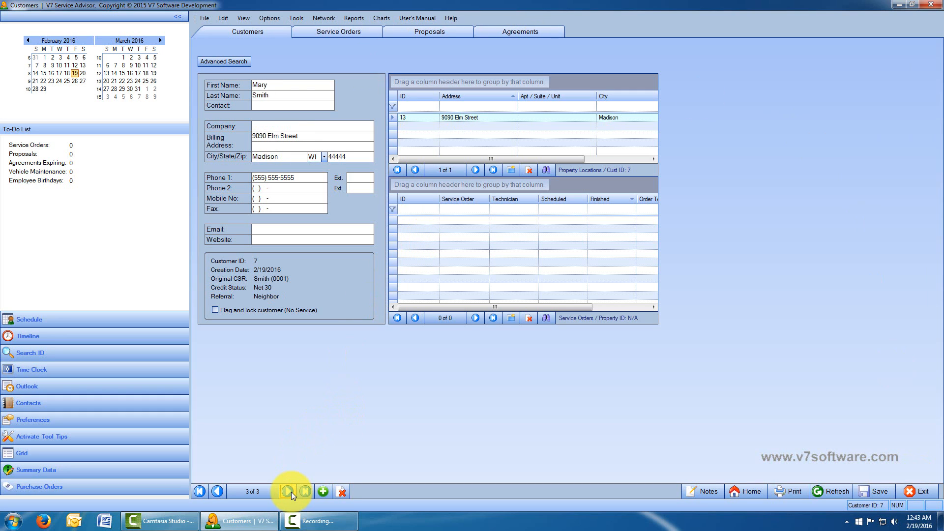
left_click(218, 491)
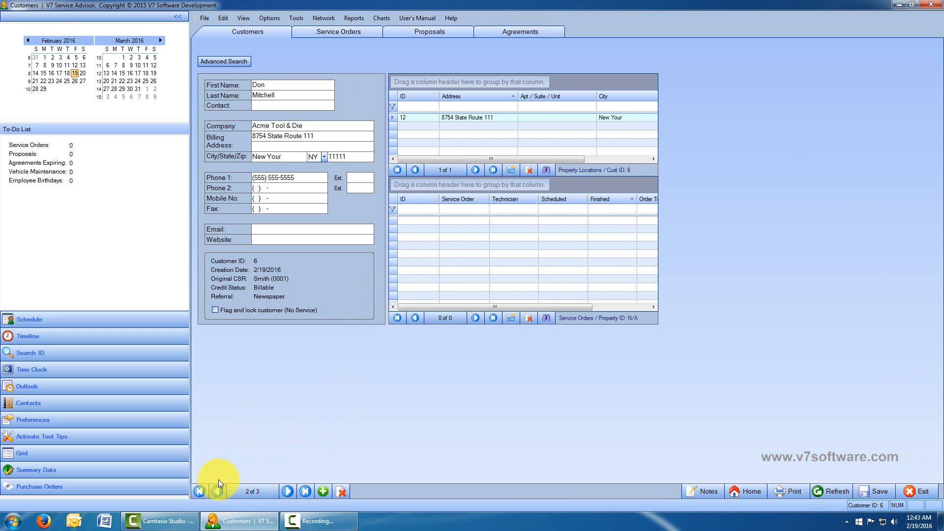
left_click(201, 491)
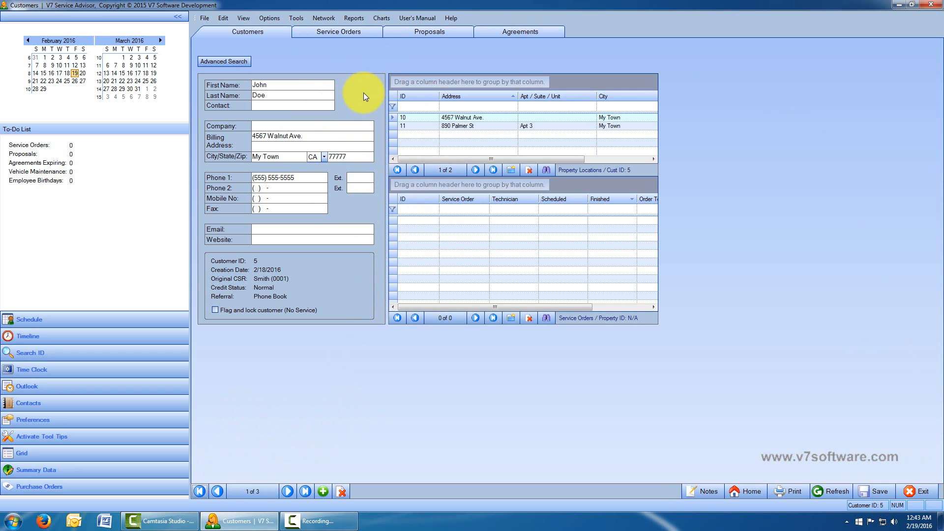
left_click(288, 491)
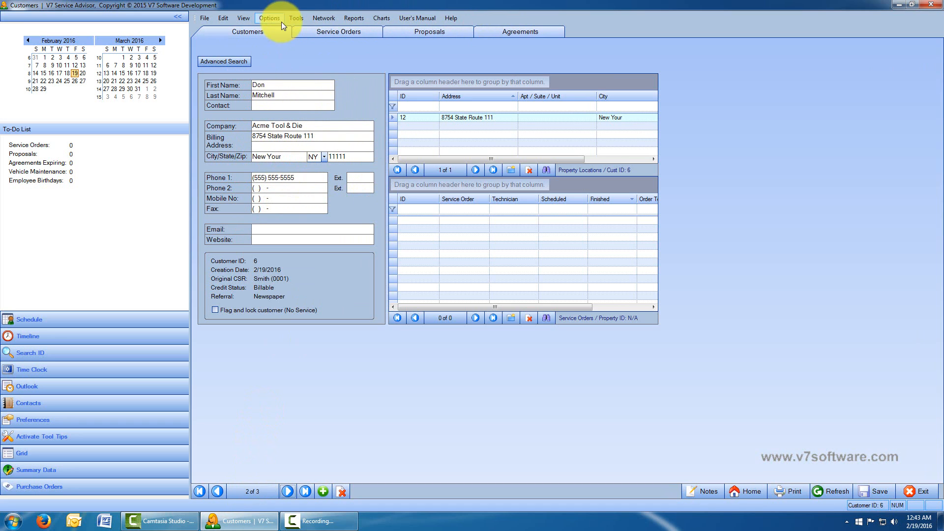
View the customer's Service Orders, Proposals and Agreements pages and return to the customer record
left_click(353, 34)
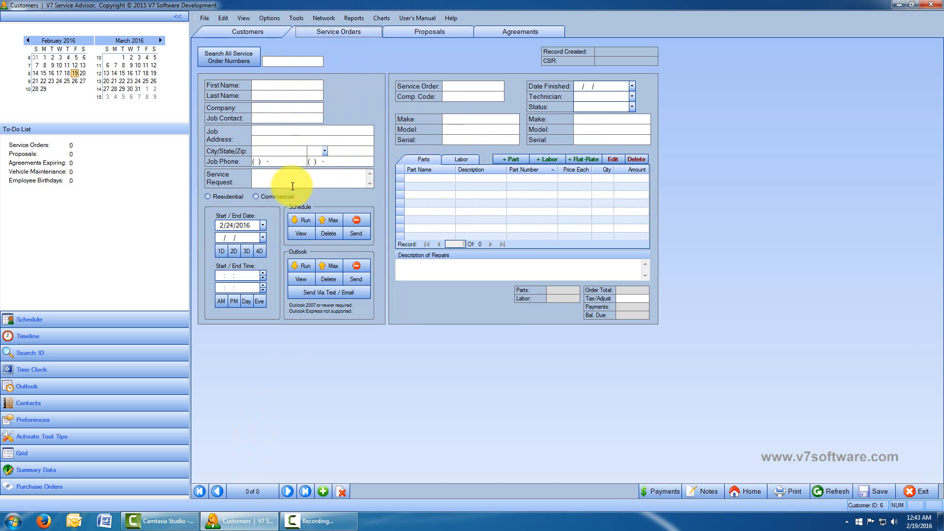
left_click(436, 32)
left_click(526, 32)
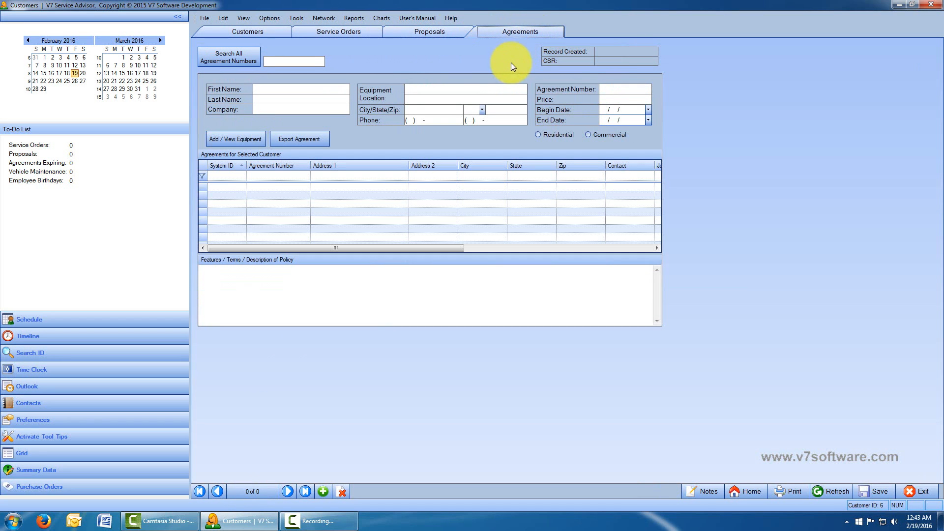
left_click(266, 34)
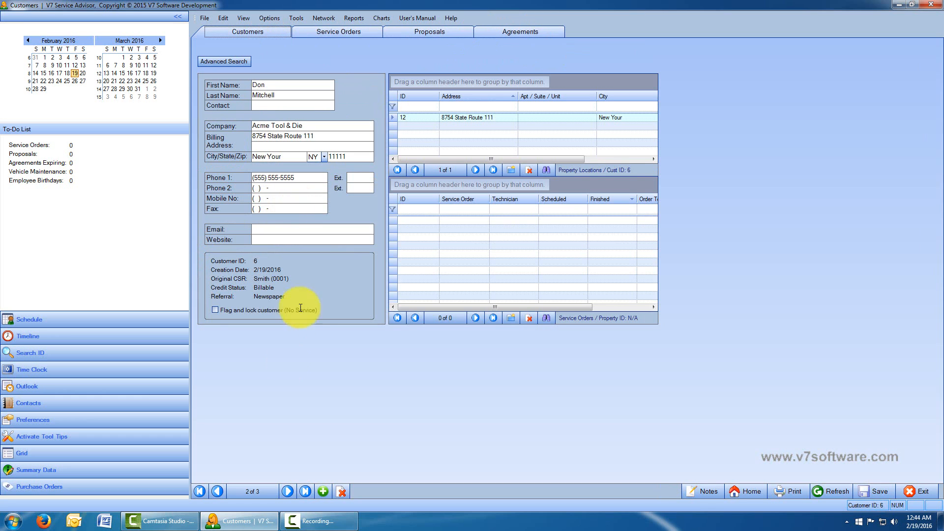
Create a new service order for Acme Tool & Die, selecting the listed CSR and the customer's property location
left_click(357, 38)
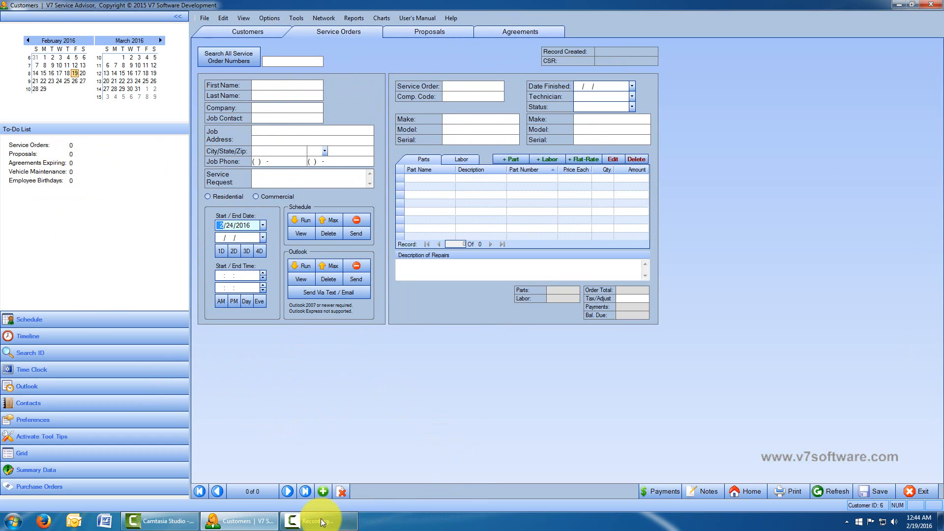
left_click(322, 492)
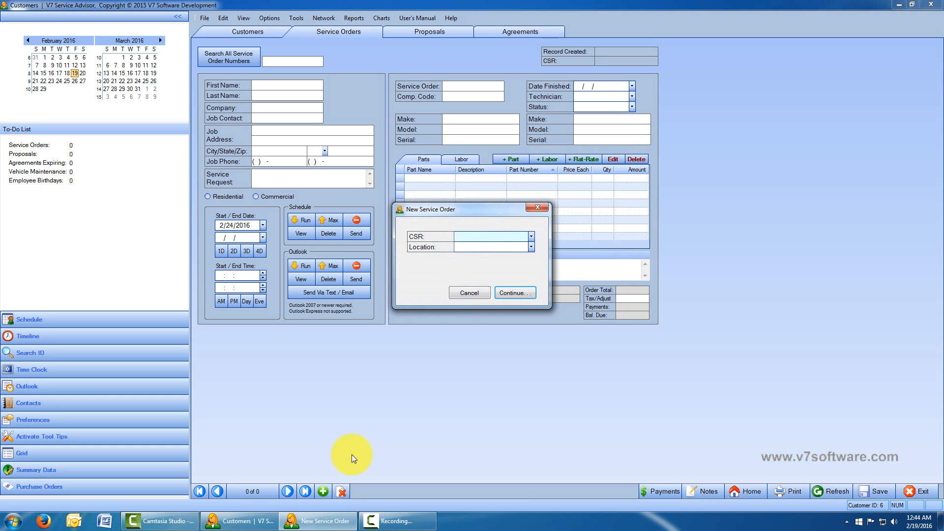
left_click(532, 237)
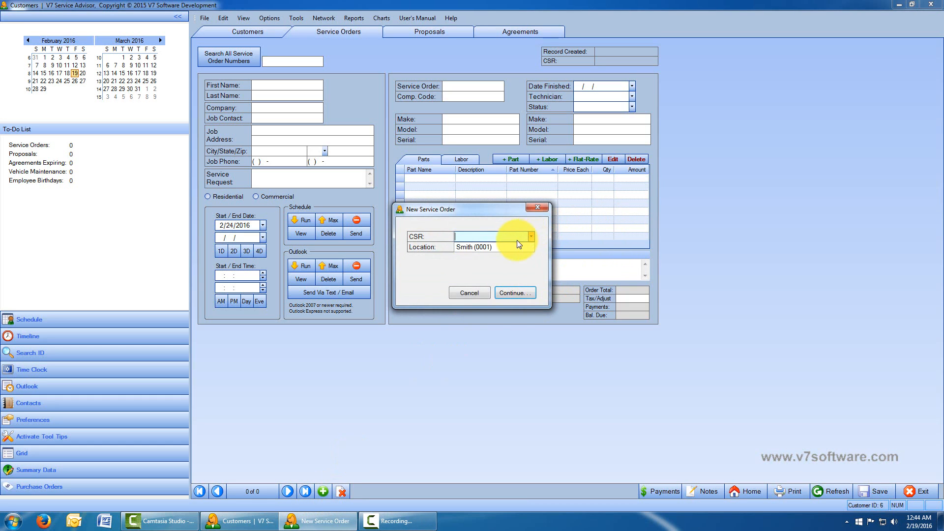
left_click(514, 246)
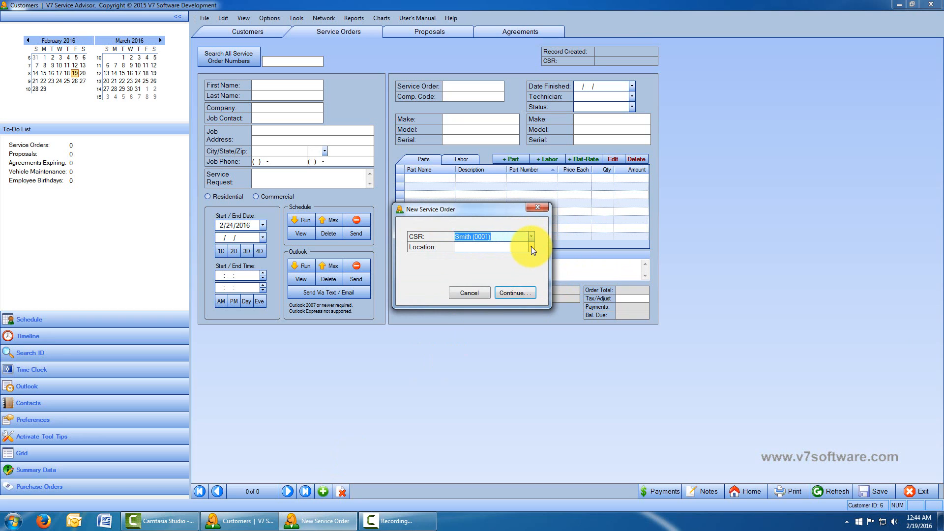
left_click(531, 246)
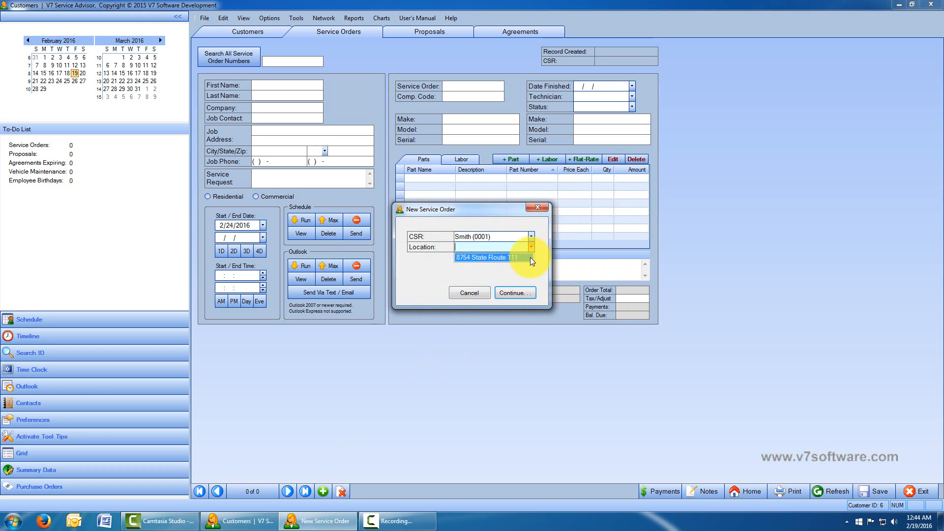
left_click(530, 257)
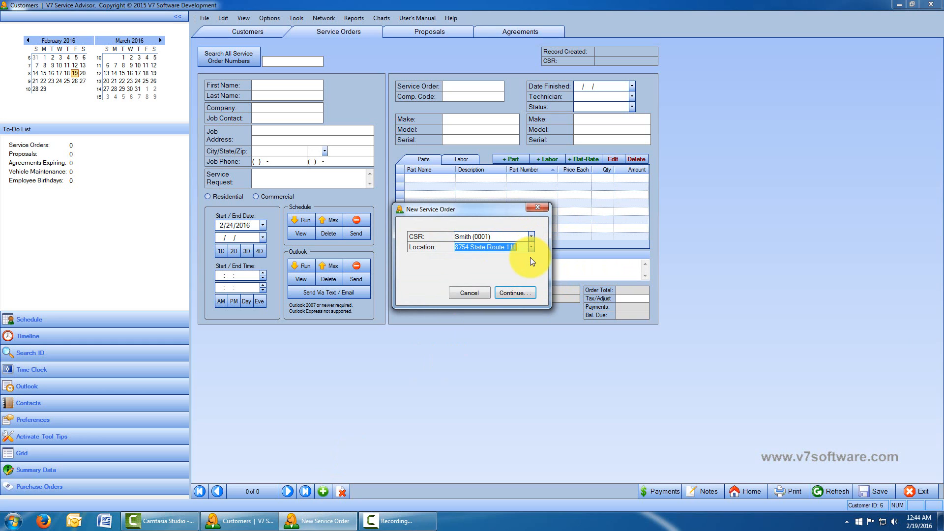
left_click(525, 295)
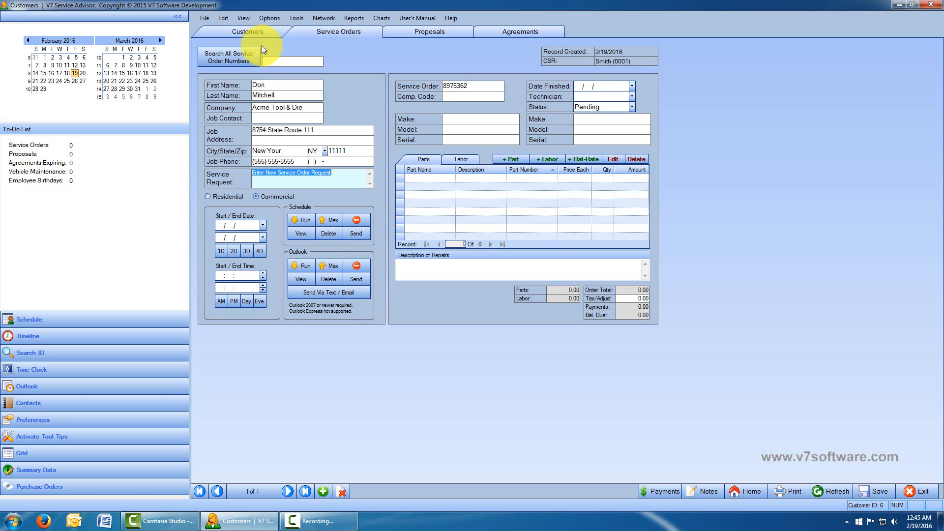
Check the new service order in the customer's order list and return to the order
left_click(242, 33)
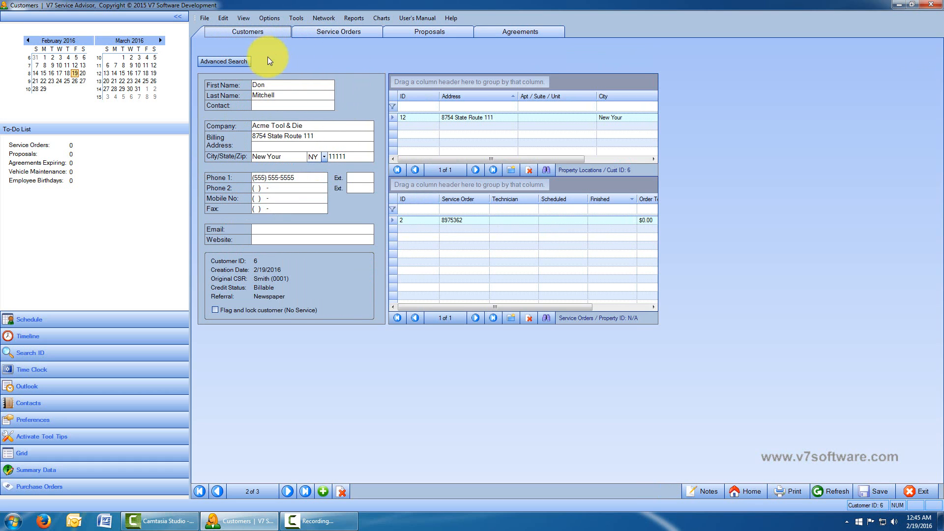
left_click(328, 33)
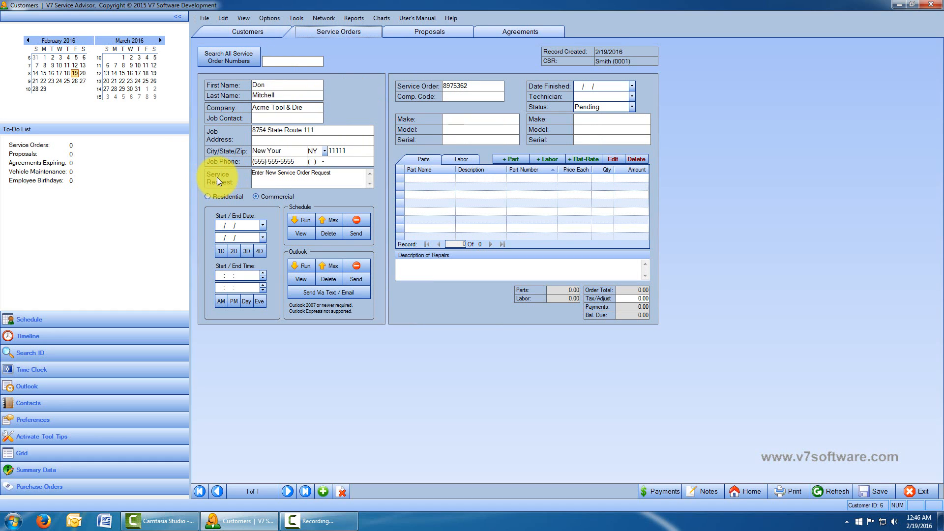
Enter the service request "Customer complaining of noise from attic fan", leave the order without saving, and reopen it
left_click(336, 172)
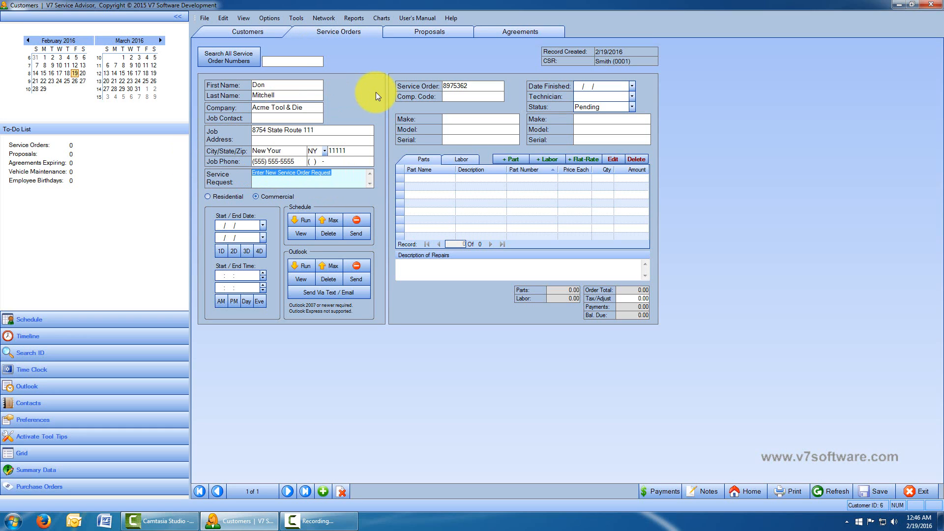
type("Customer ")
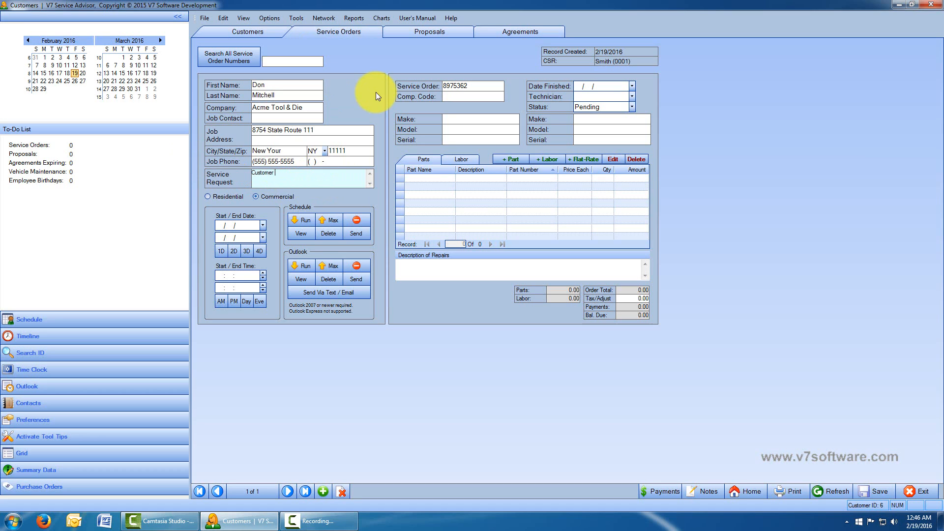
type("complaining of nois from attic fan")
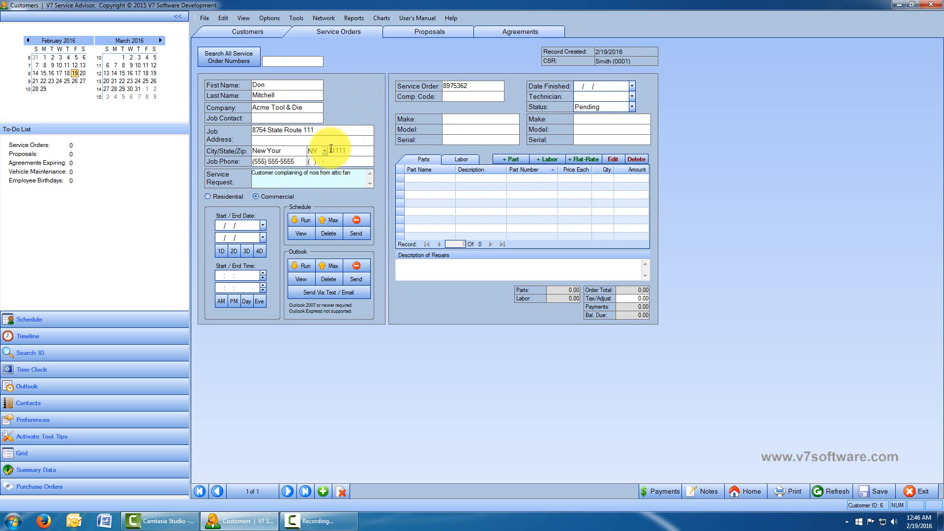
left_click(321, 172)
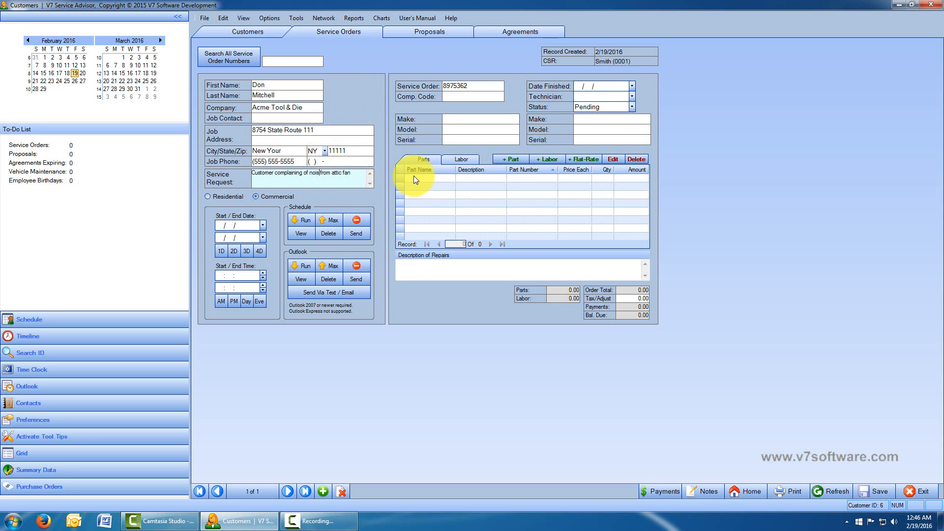
type("e")
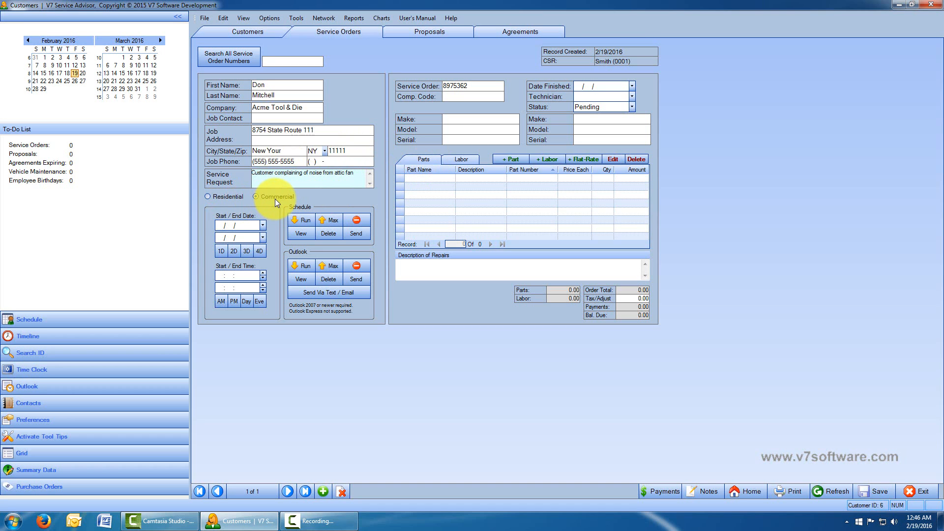
left_click(263, 35)
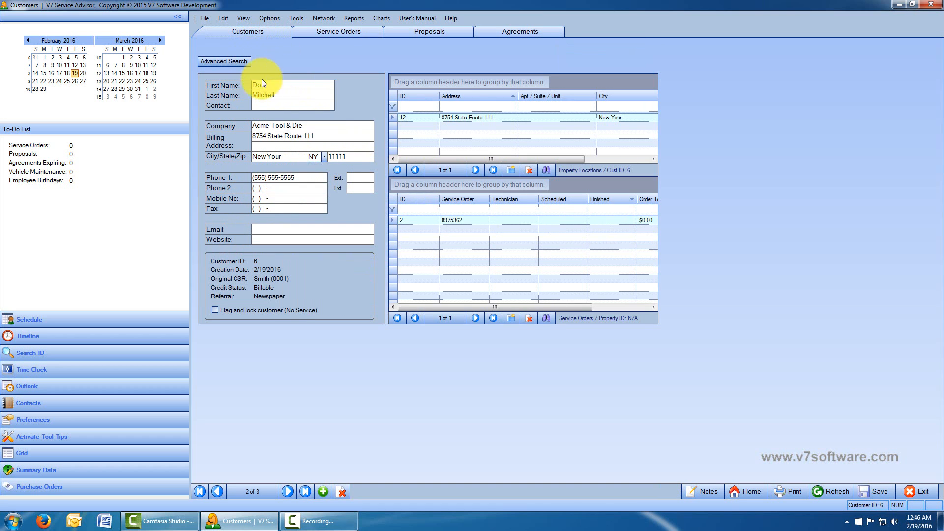
left_click(545, 170)
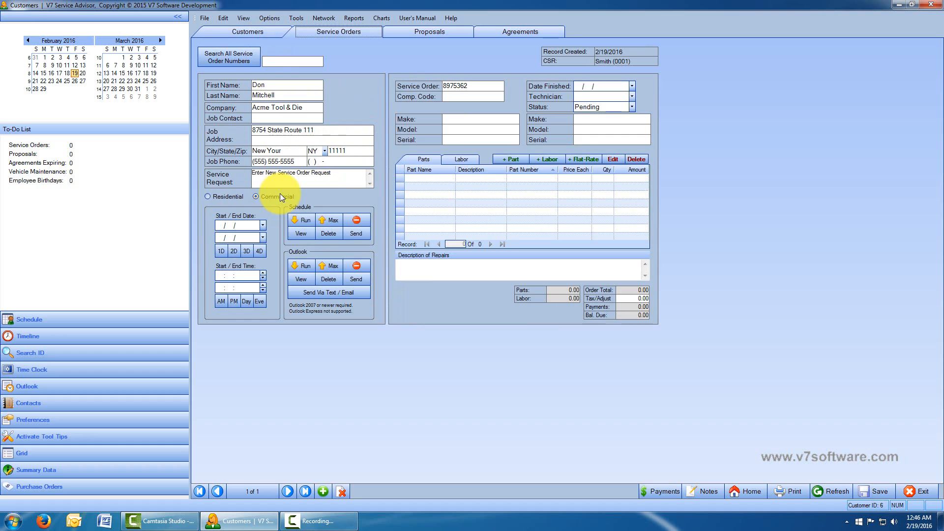
Set both the start date and the end date of the service order to 2/24/2016
left_click(262, 226)
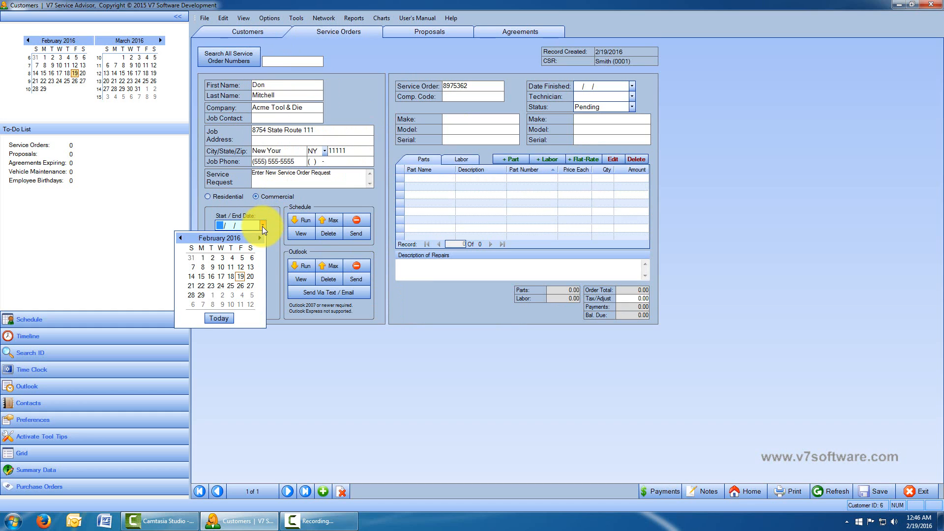
left_click(220, 284)
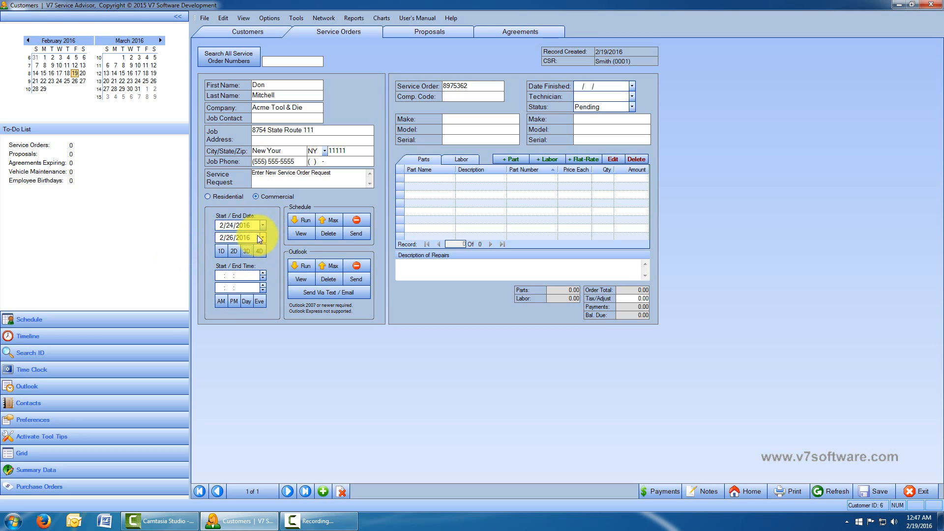
left_click(262, 238)
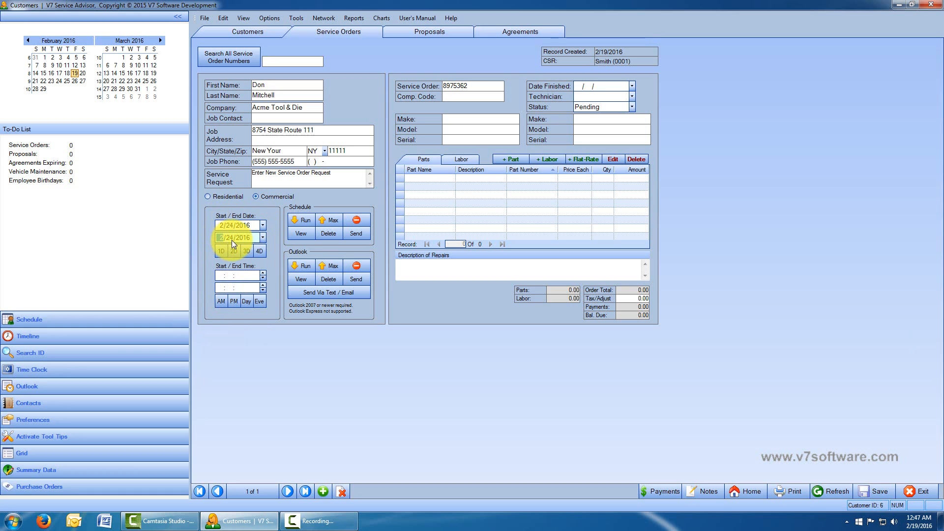
Set the service order's start time to 1:00 PM and its end time to 2:15 PM
left_click(261, 273)
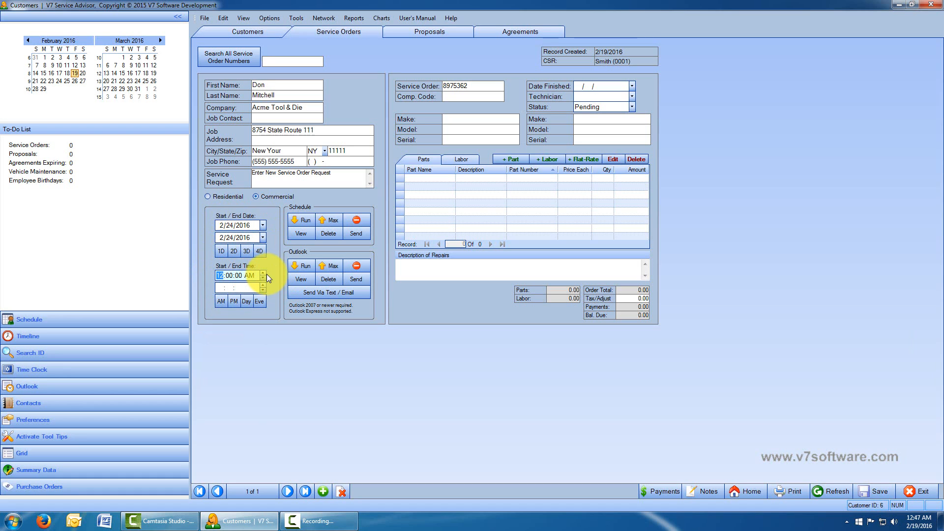
left_click(265, 273)
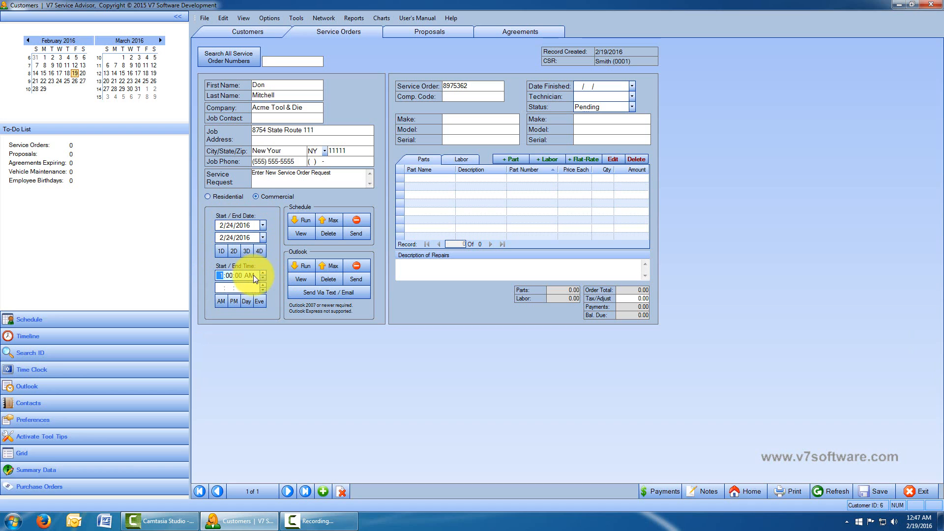
left_click(260, 276)
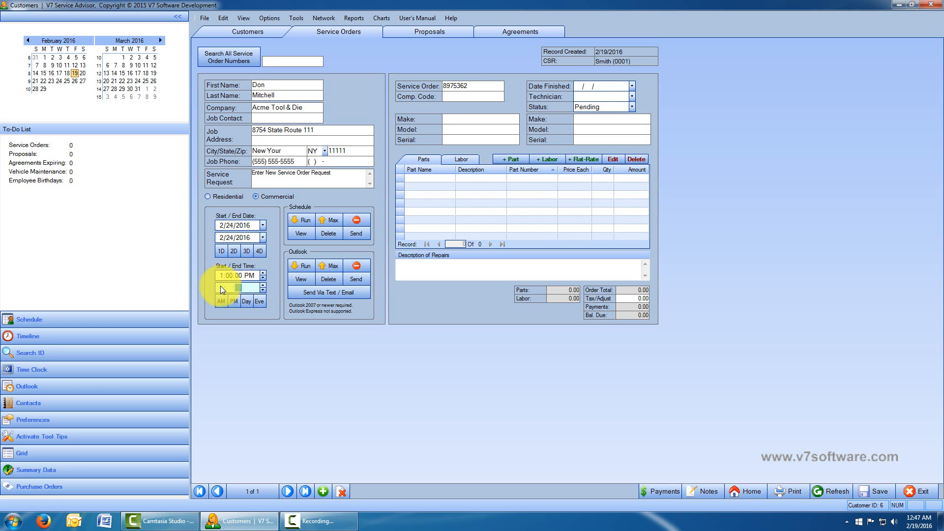
left_click(264, 285)
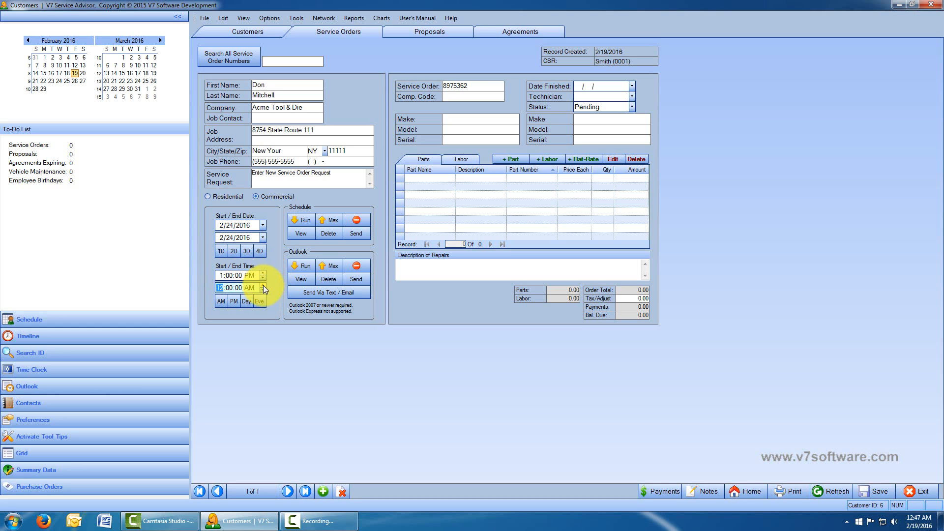
left_click(263, 285)
left_click(228, 288)
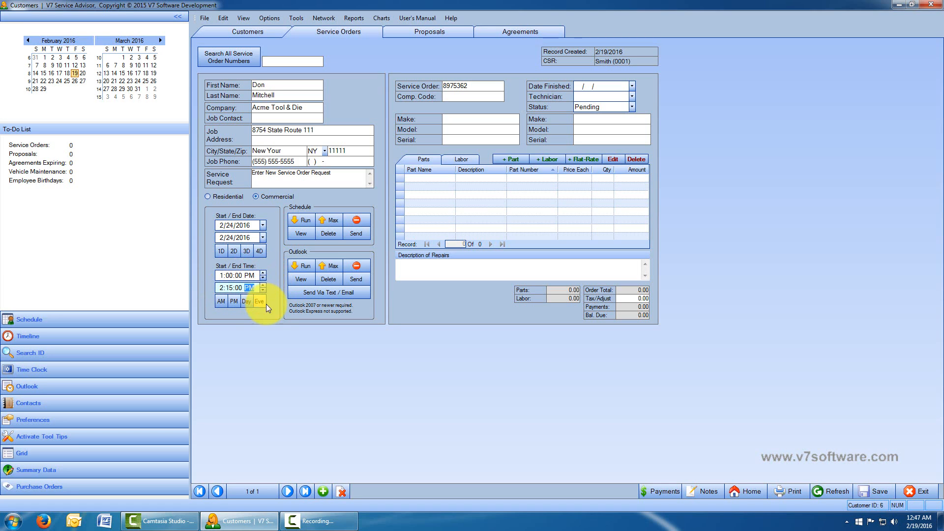
Try the preset time ranges, apply the evening one ending at 11:00 PM, and set the start time to 7:00 PM
left_click(222, 301)
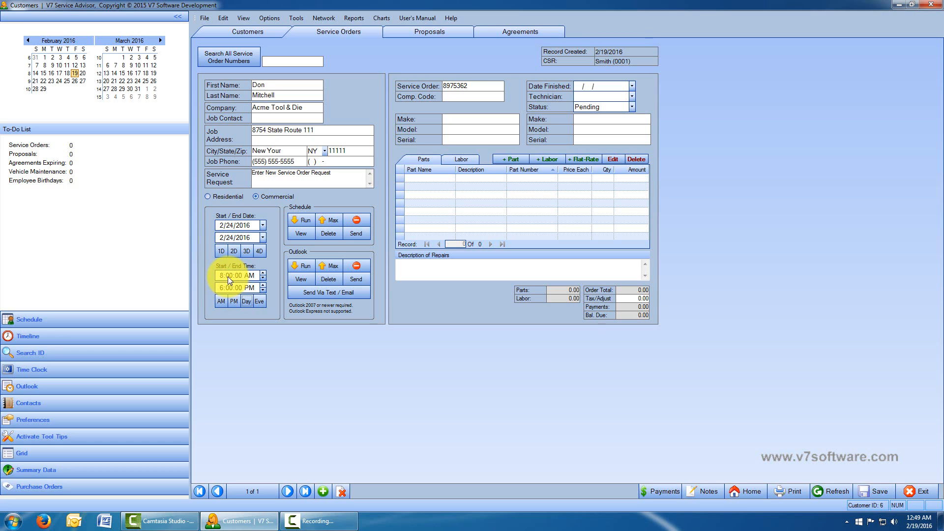
left_click(261, 302)
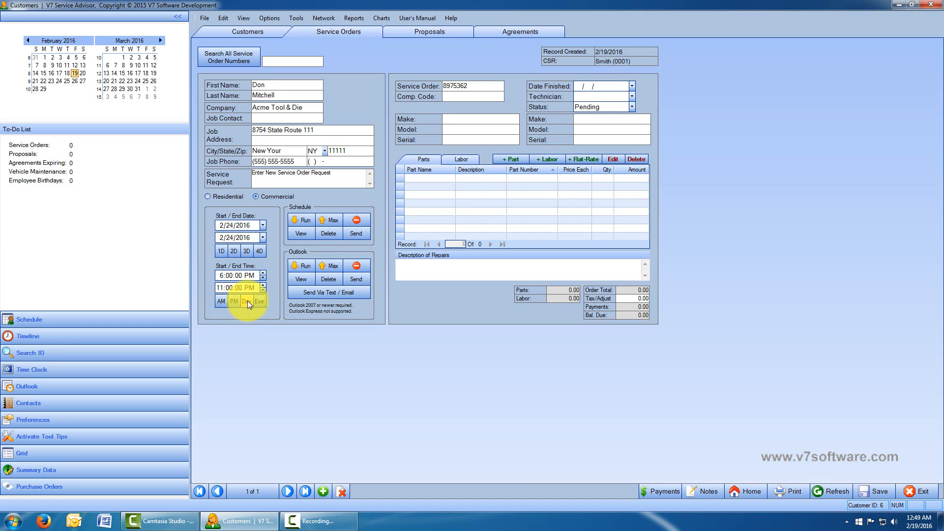
left_click(263, 273)
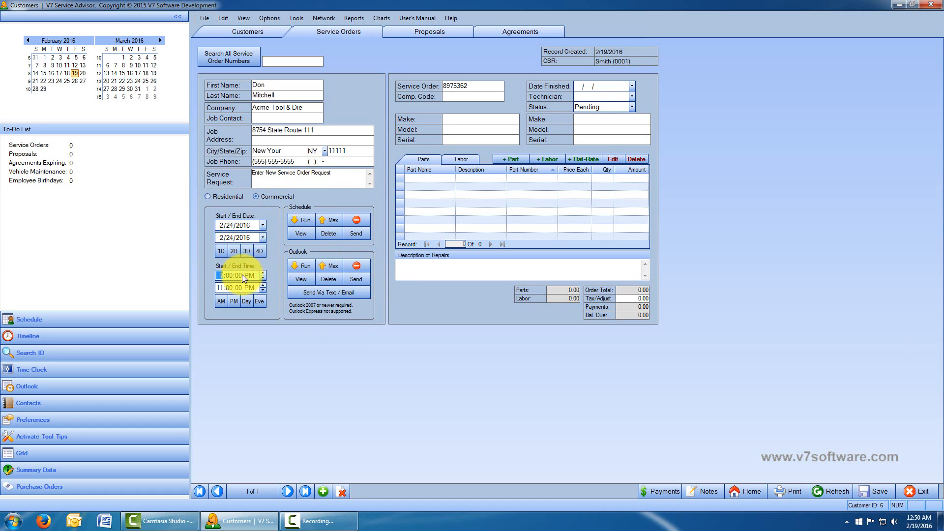
left_click(273, 196)
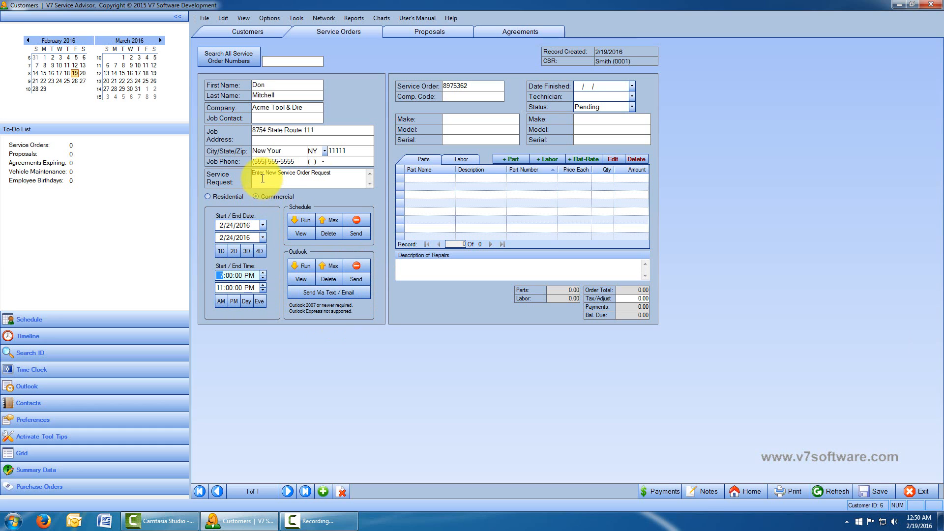
Replace the placeholder service request text with "Noise from attic fan."
left_click(329, 173)
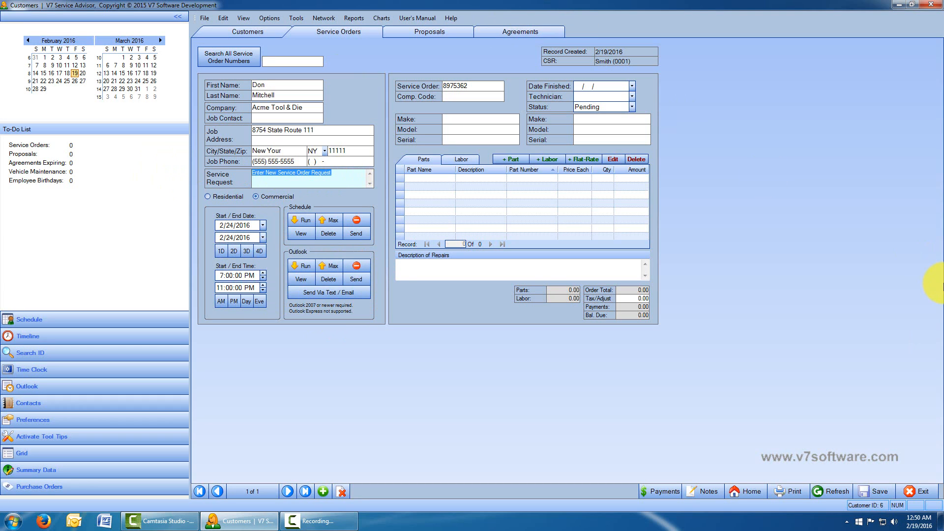
type("Nois")
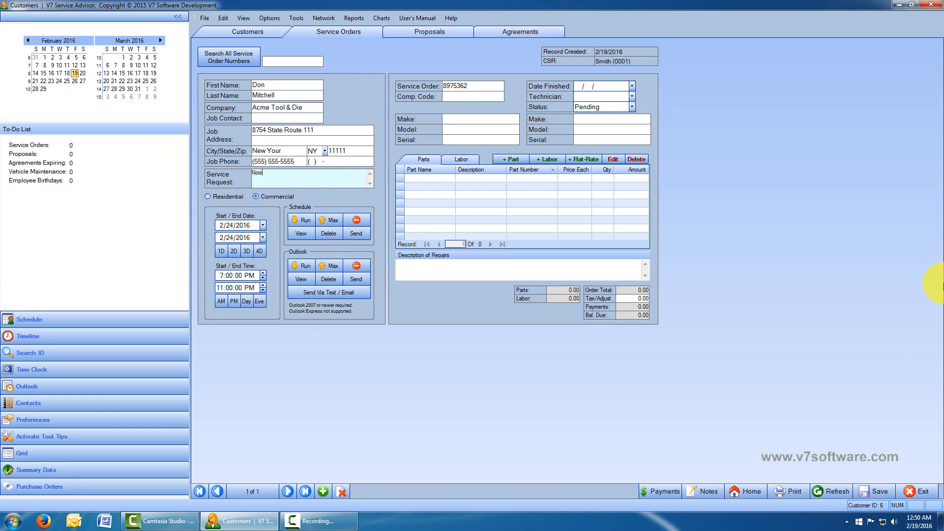
type("e from attic fan.")
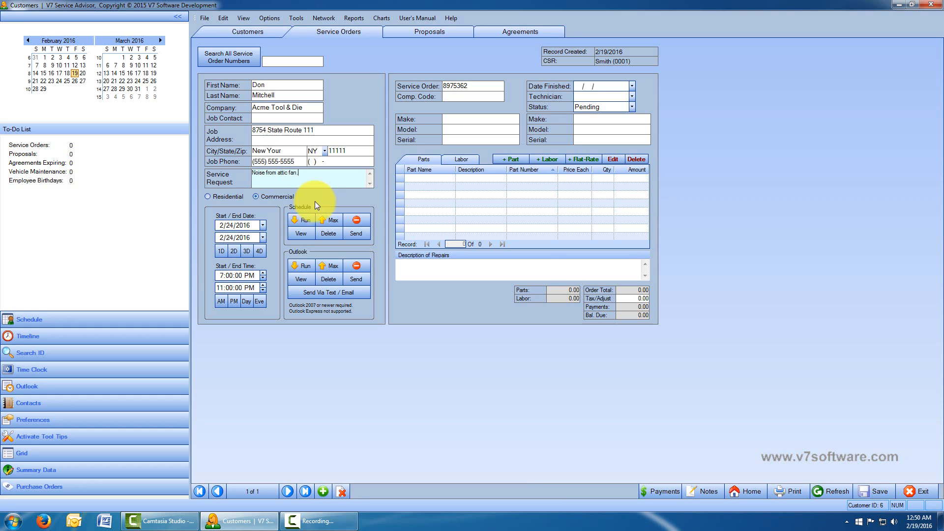
Send the service order to the schedule as an appointment assigned to the listed employee, with the category Service
left_click(361, 232)
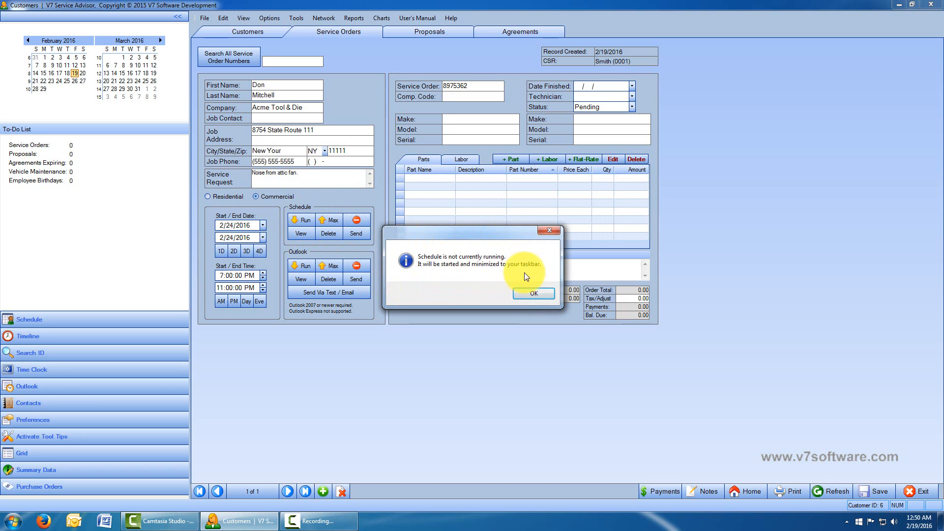
left_click(538, 293)
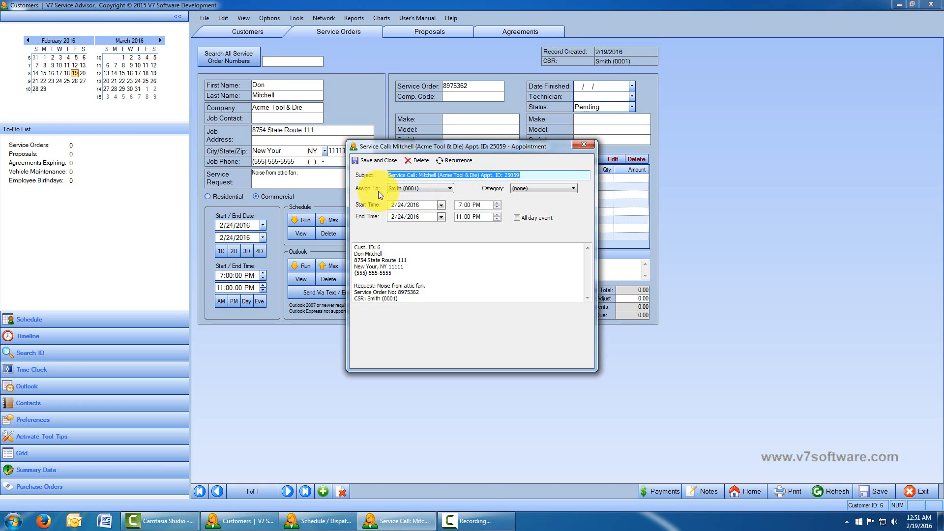
left_click(449, 189)
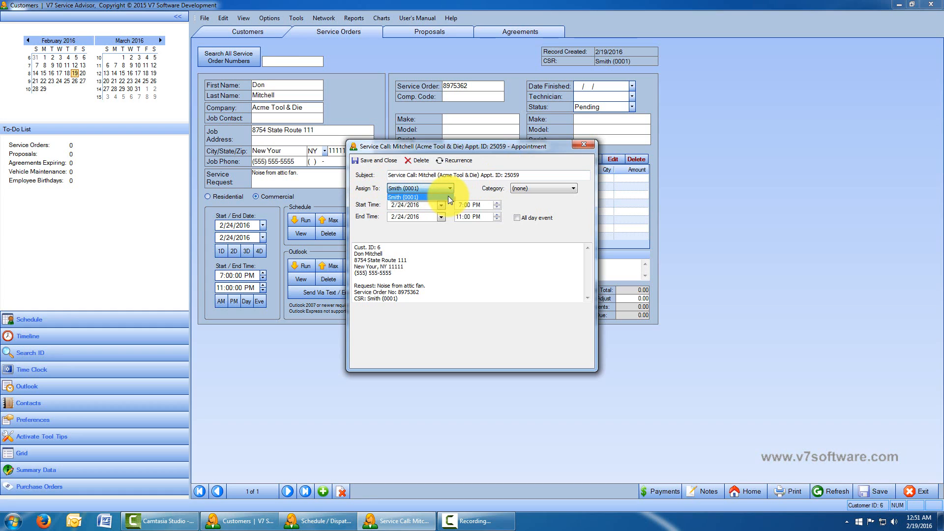
left_click(447, 196)
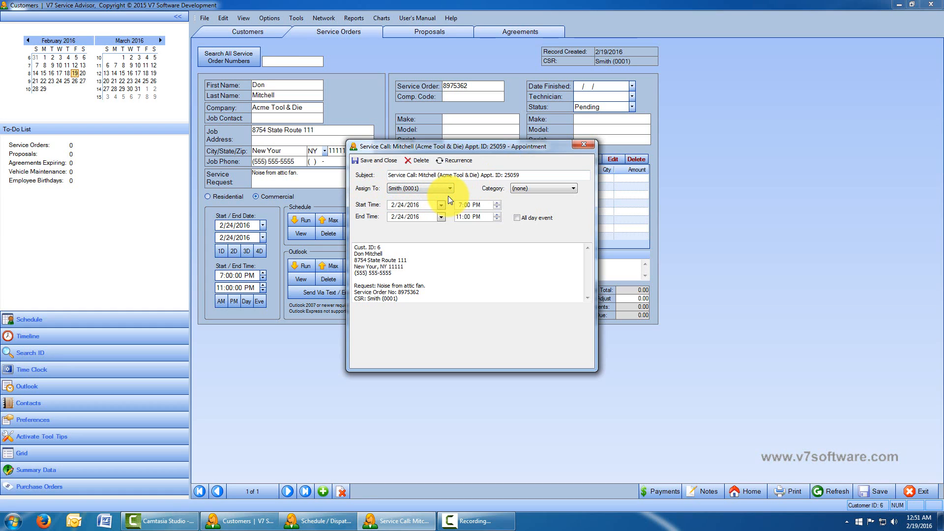
left_click(574, 188)
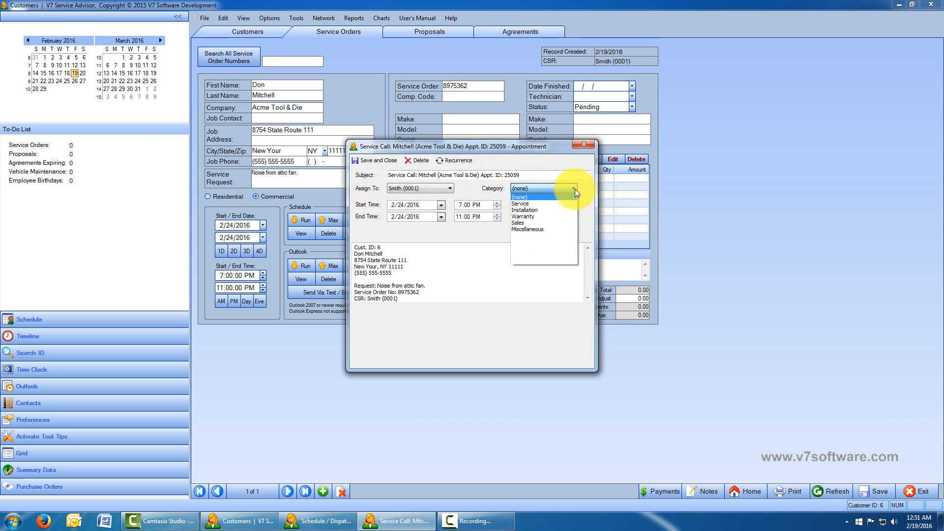
left_click(527, 203)
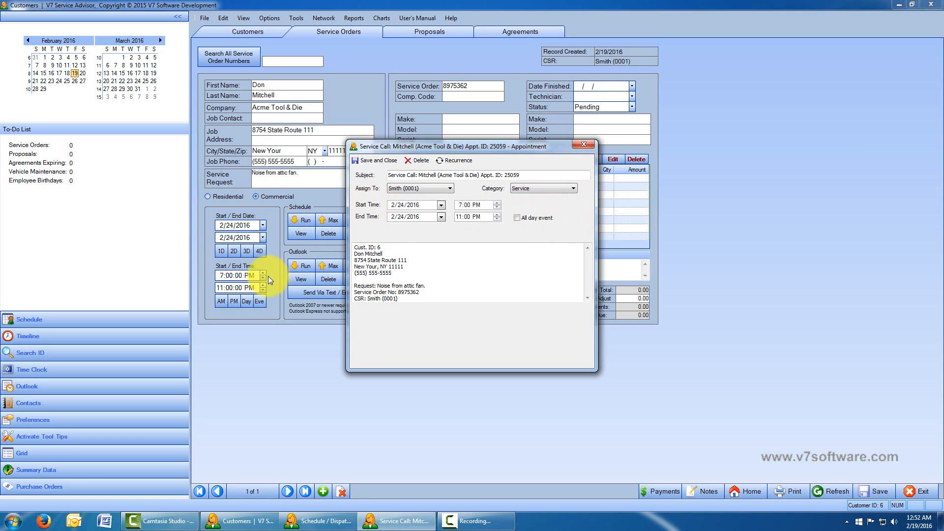
Try the all-day event option on the appointment, switch it back off, and save and close the appointment
left_click(518, 217)
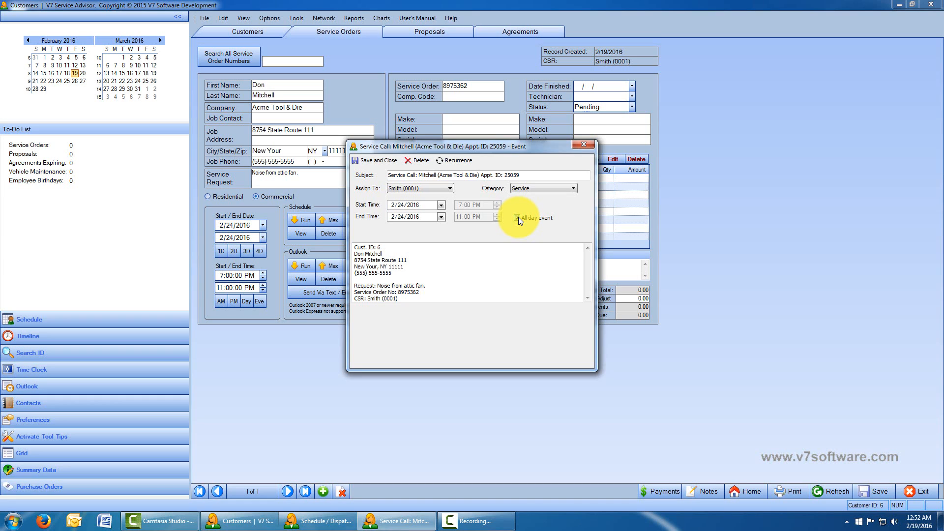
left_click(518, 217)
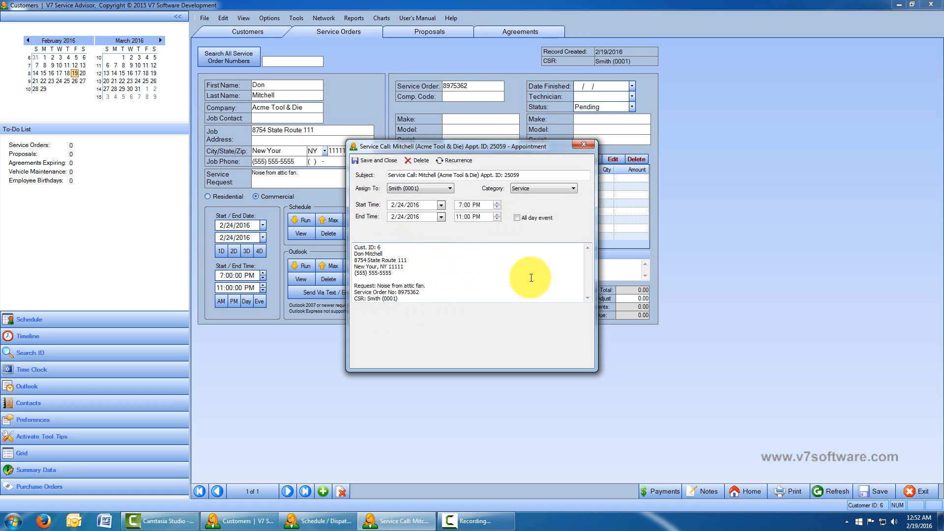
left_click(376, 160)
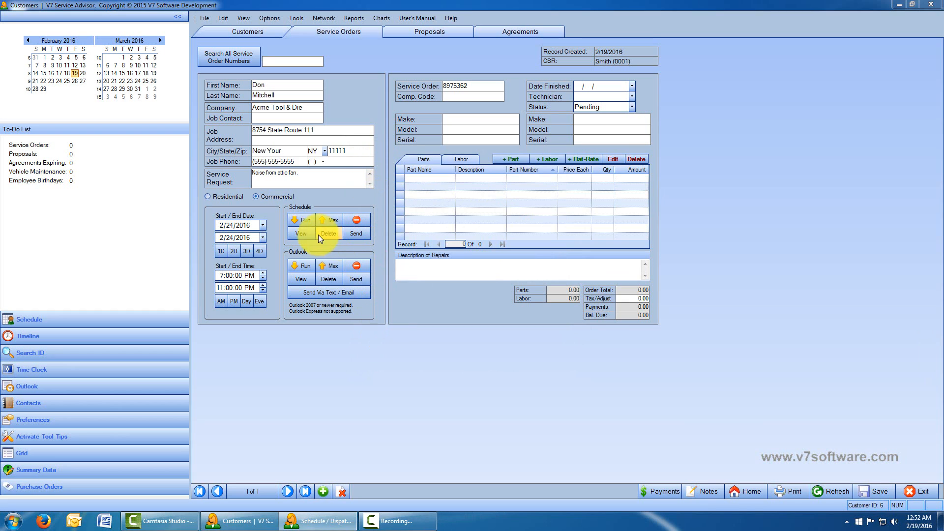
View the schedule and examine the February 24 appointment in the day, week, work week and month views
left_click(297, 232)
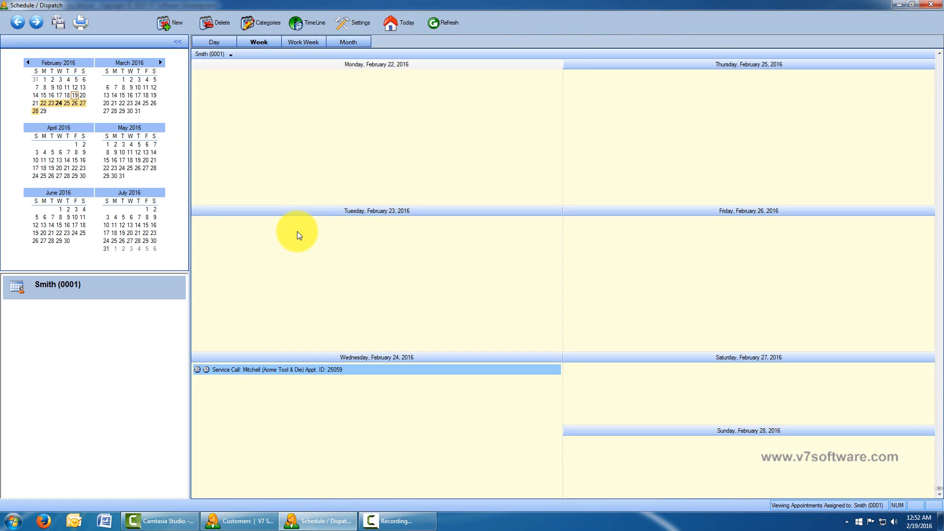
left_click(74, 95)
left_click(58, 101)
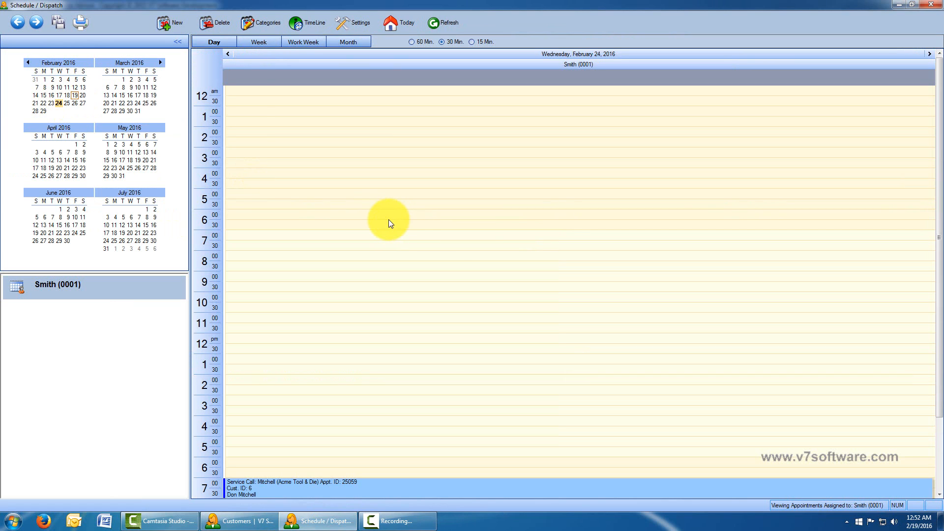
mouse_move(306, 489)
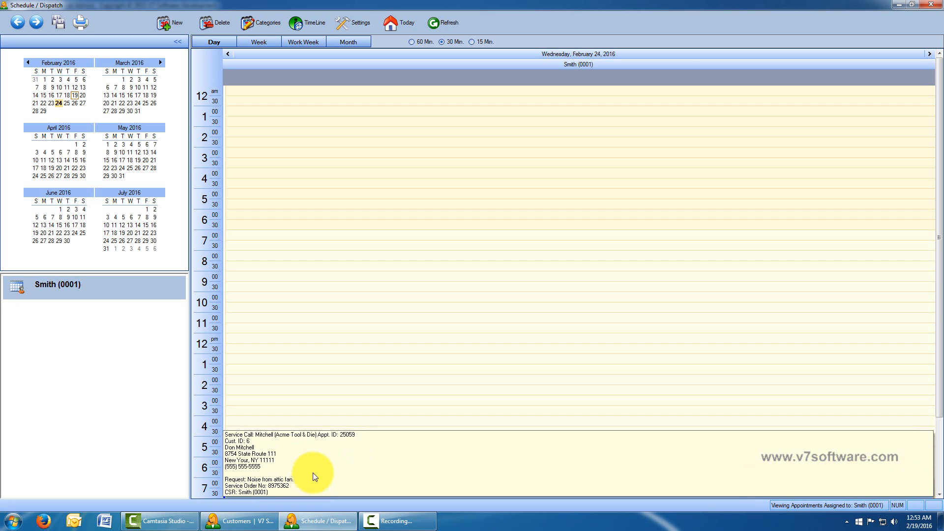
left_click(273, 491)
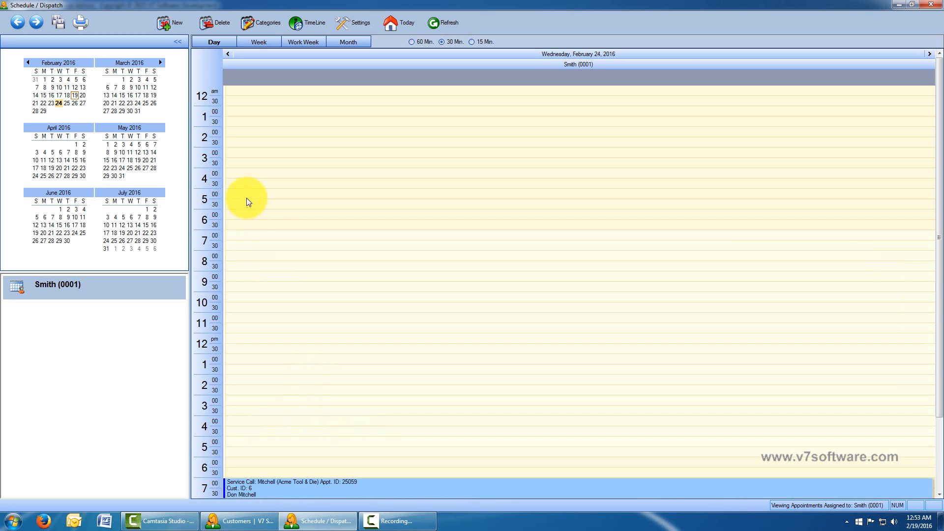
left_click(263, 42)
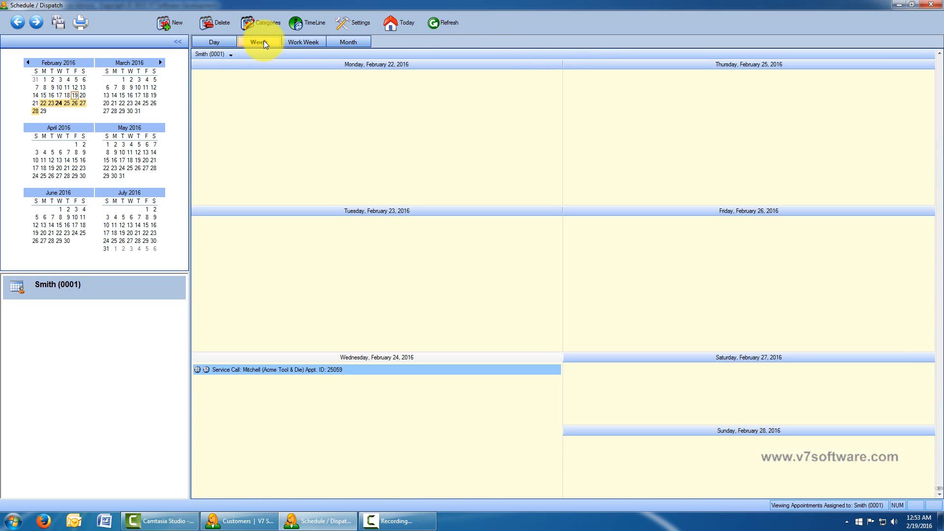
left_click(293, 43)
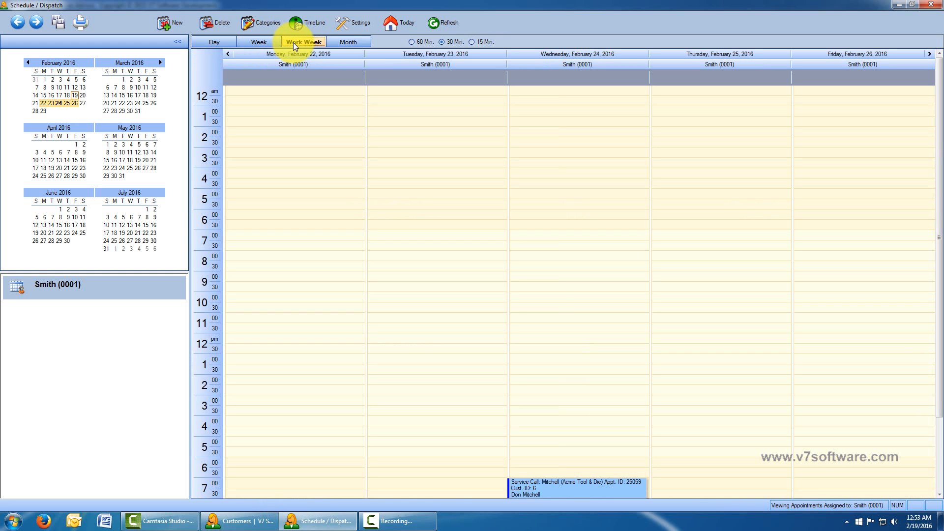
left_click(345, 41)
mouse_move(474, 85)
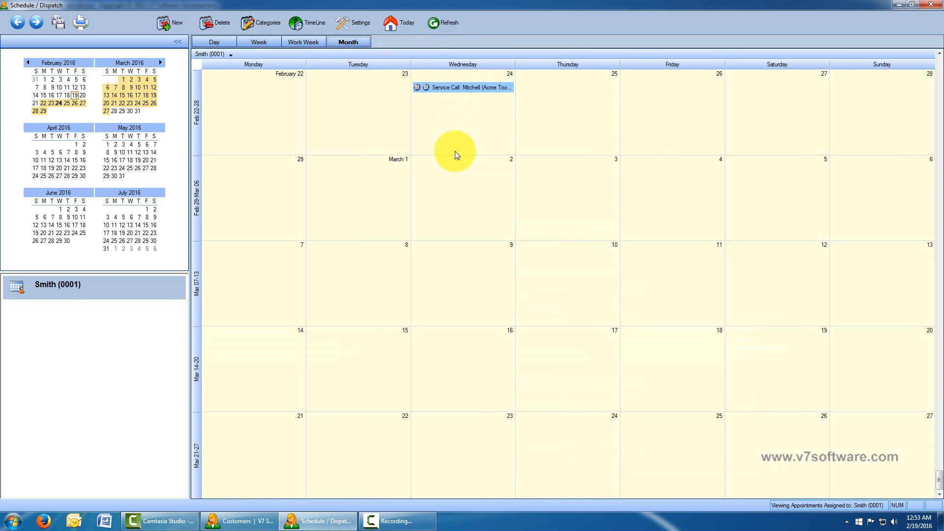
Open the February 24 service call appointment to review its details, then close it and the schedule
double_click(462, 87)
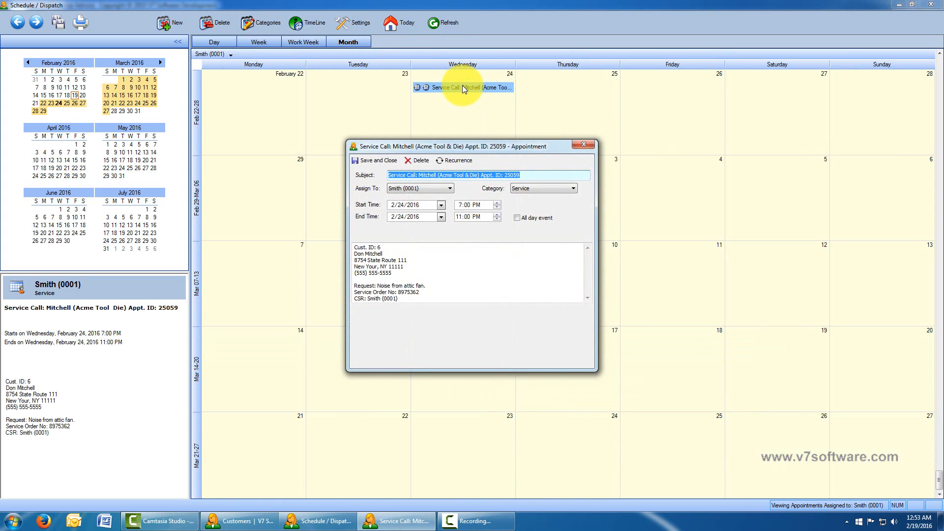
left_click_drag(476, 145, 411, 132)
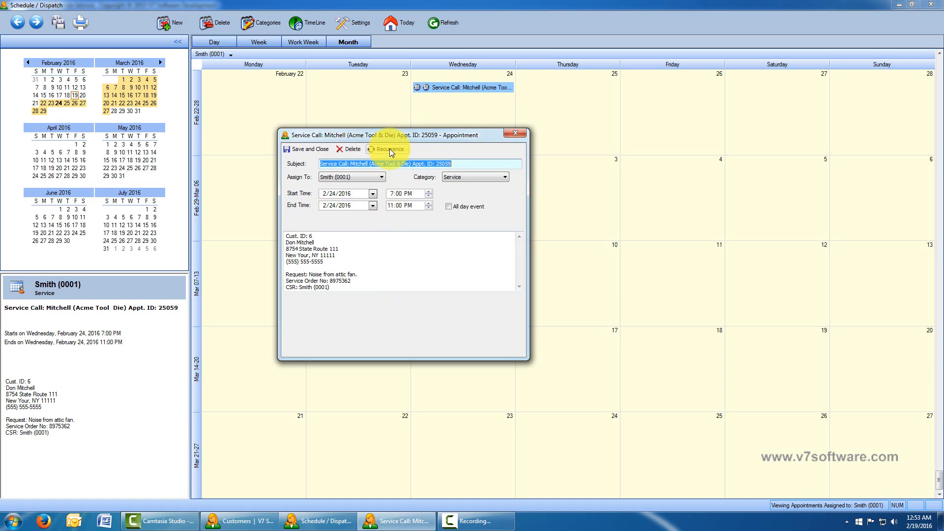
left_click(513, 134)
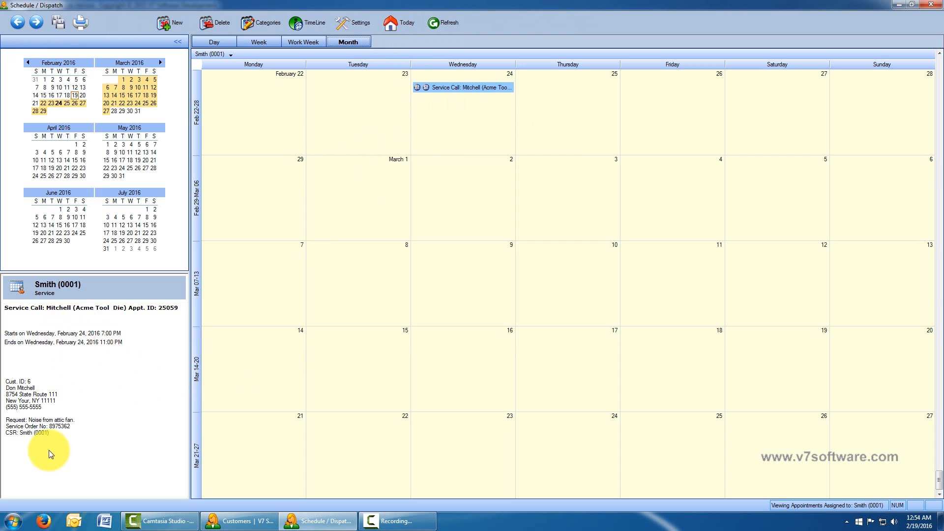
left_click(936, 6)
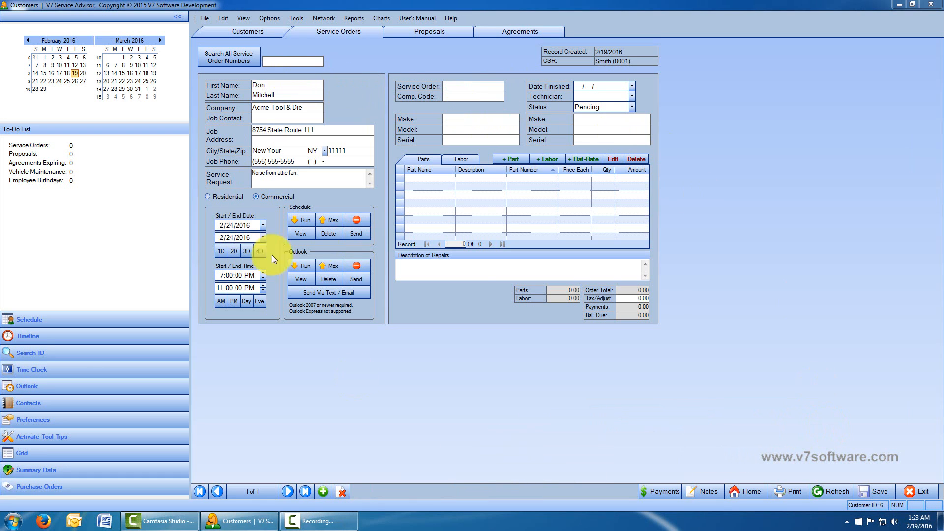
Try to save the order without a service order number, enter a number in that field, and save the order
left_click(881, 488)
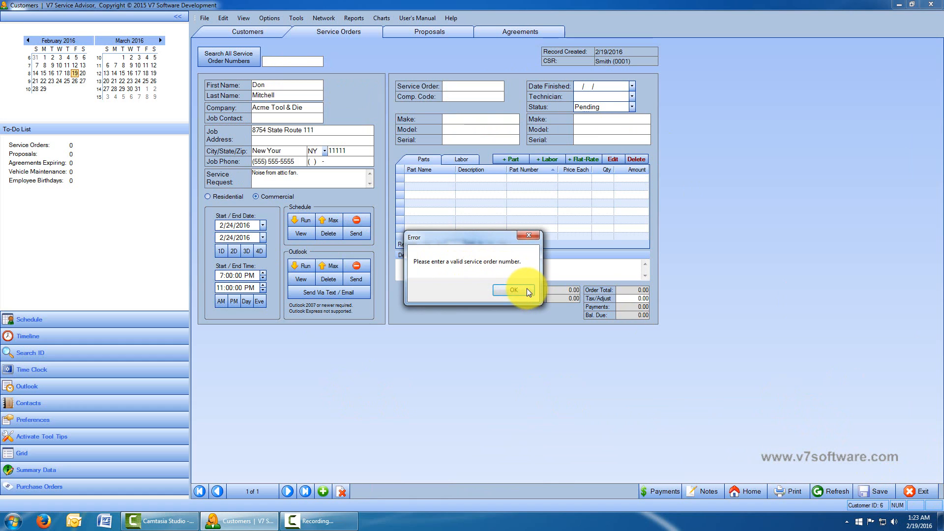
left_click(526, 288)
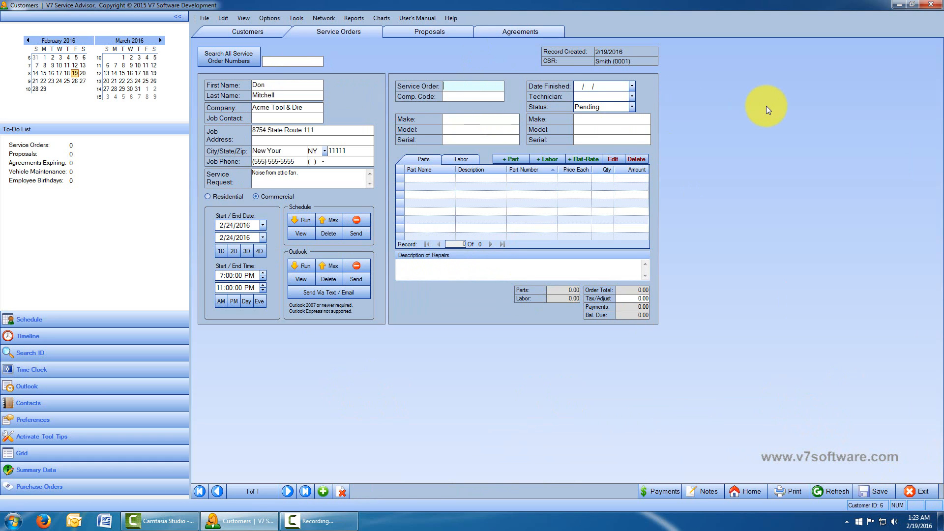
type("1111111")
left_click(876, 491)
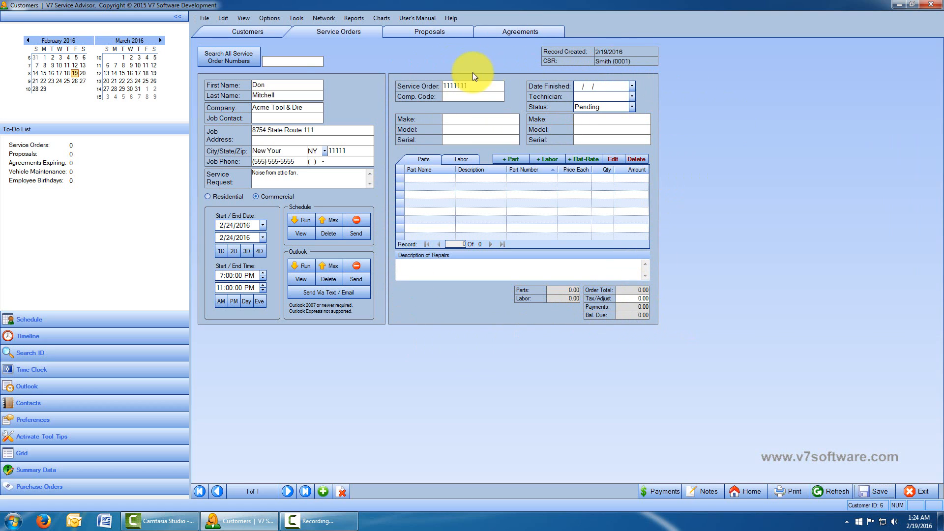
Replace the service order number with a different one and set the Comp. Code to 20
double_click(469, 85)
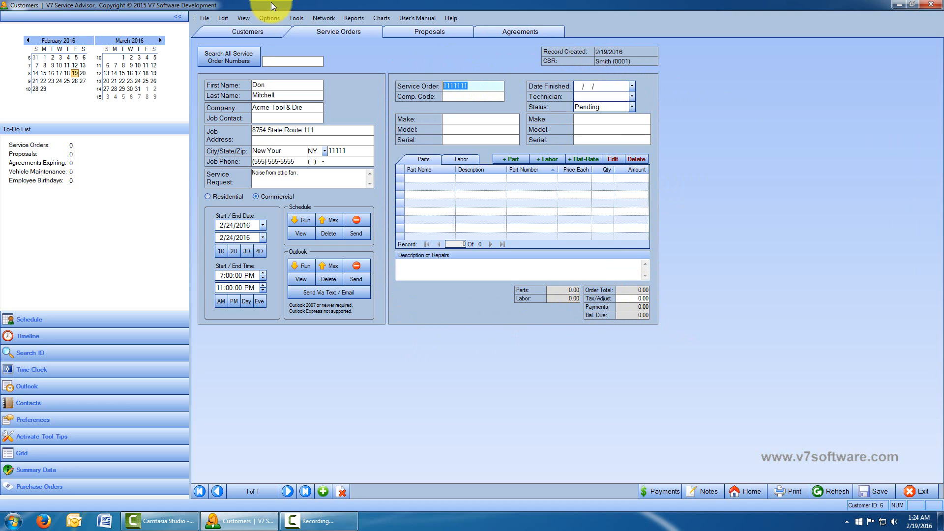
type("2124457")
key("Tab")
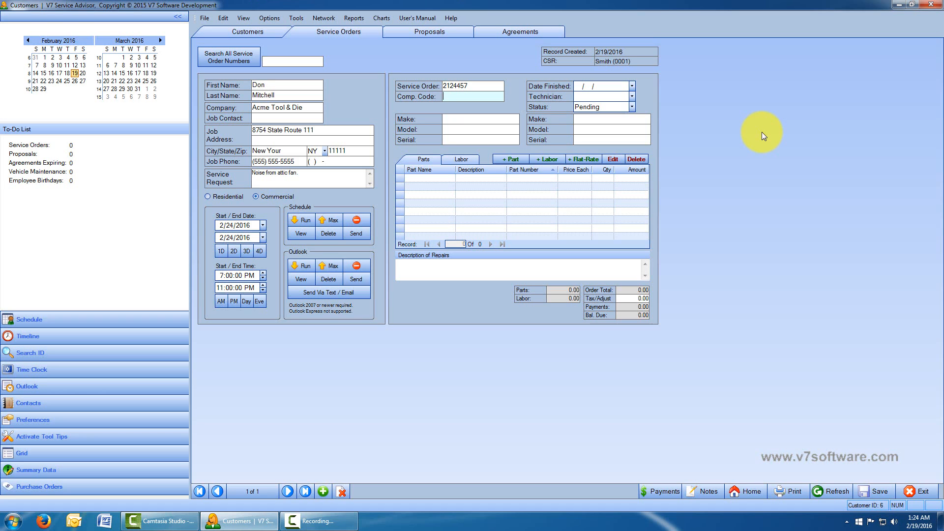
type("20")
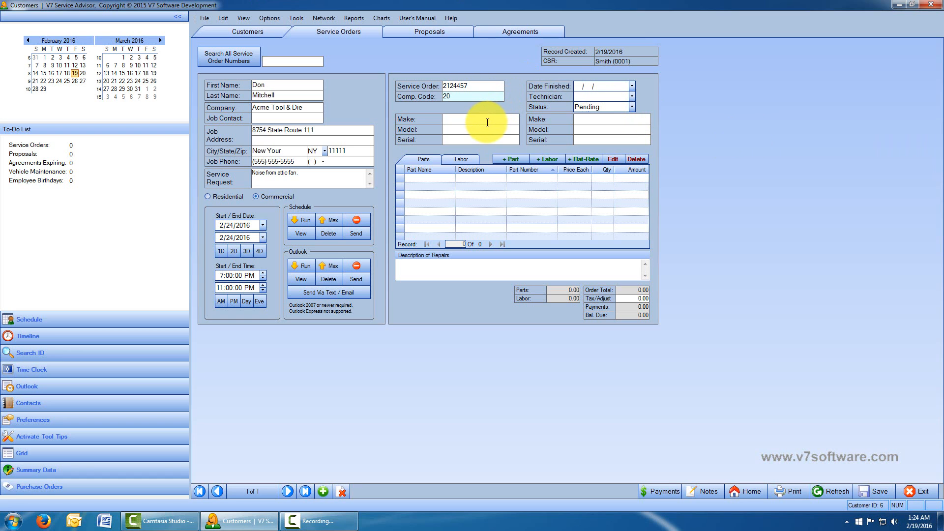
Set the service order's finished date to 2/24/2016 and its status to Complete
left_click(632, 87)
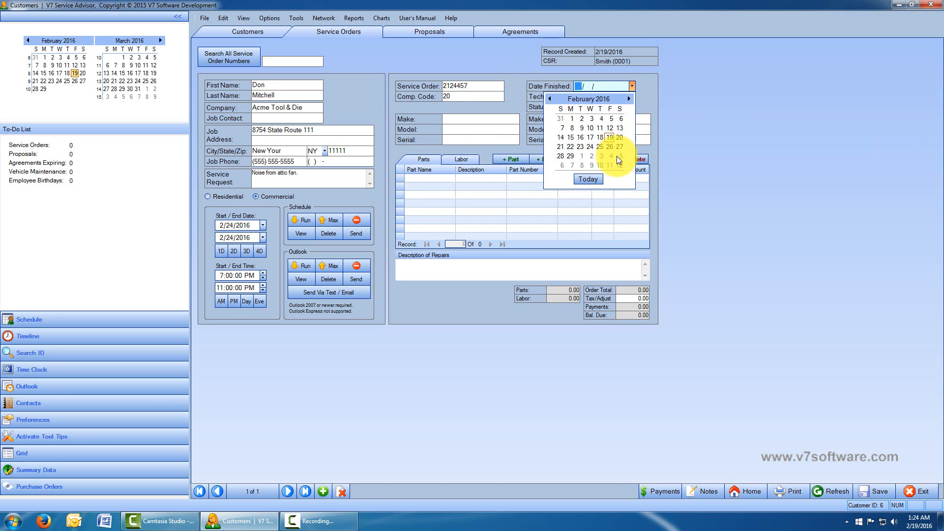
left_click(610, 137)
left_click(632, 85)
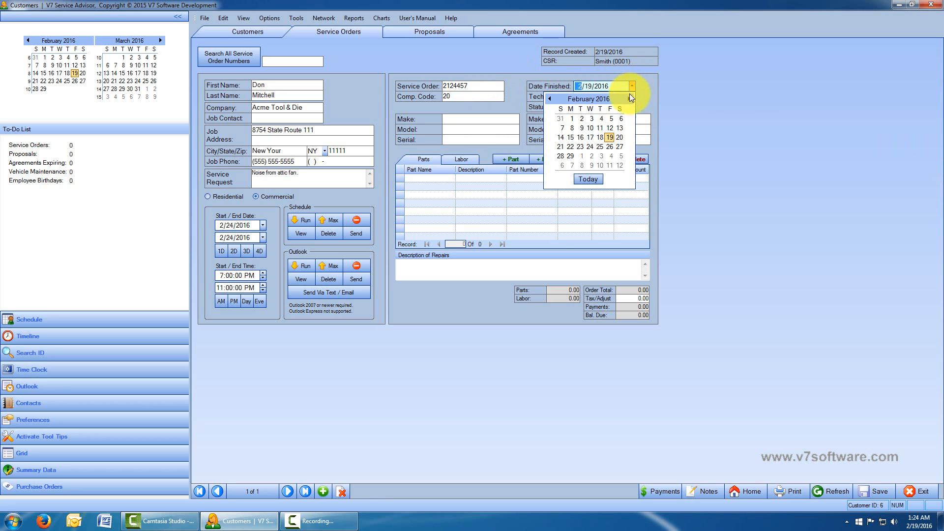
left_click(589, 146)
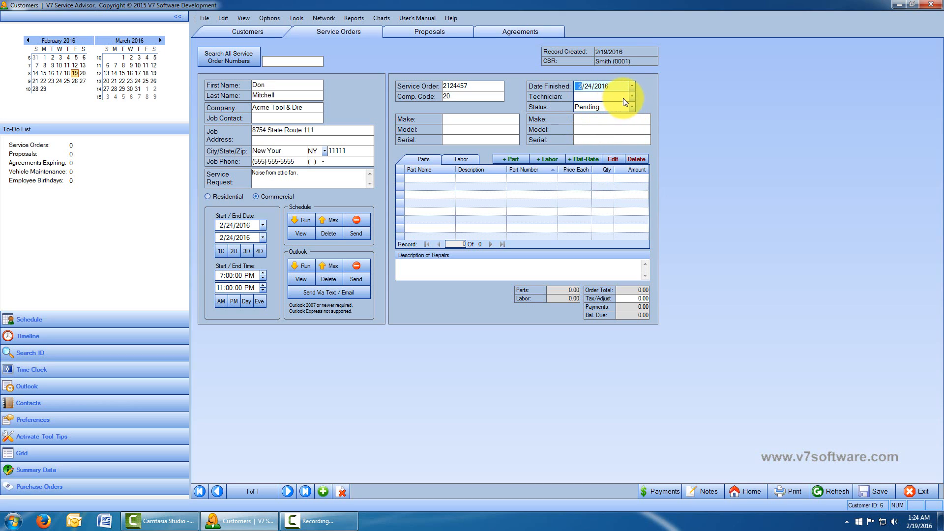
left_click(633, 96)
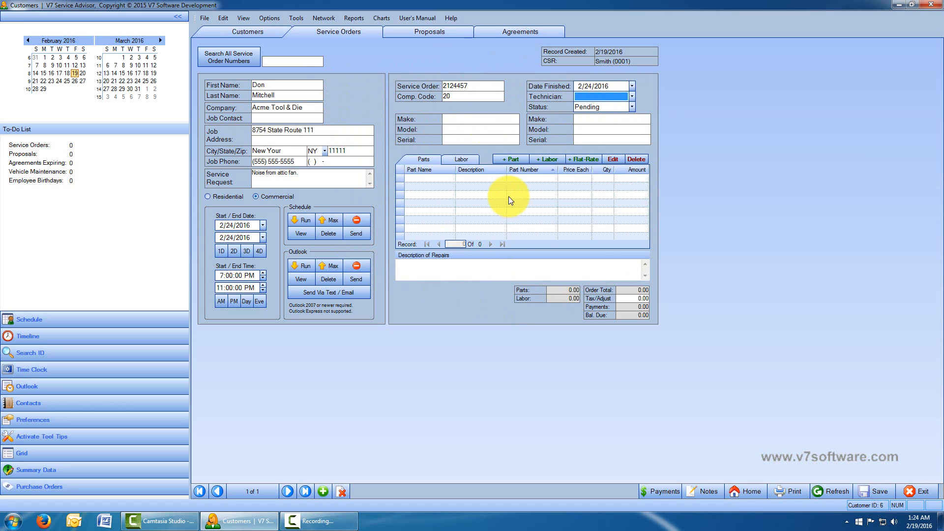
left_click(633, 107)
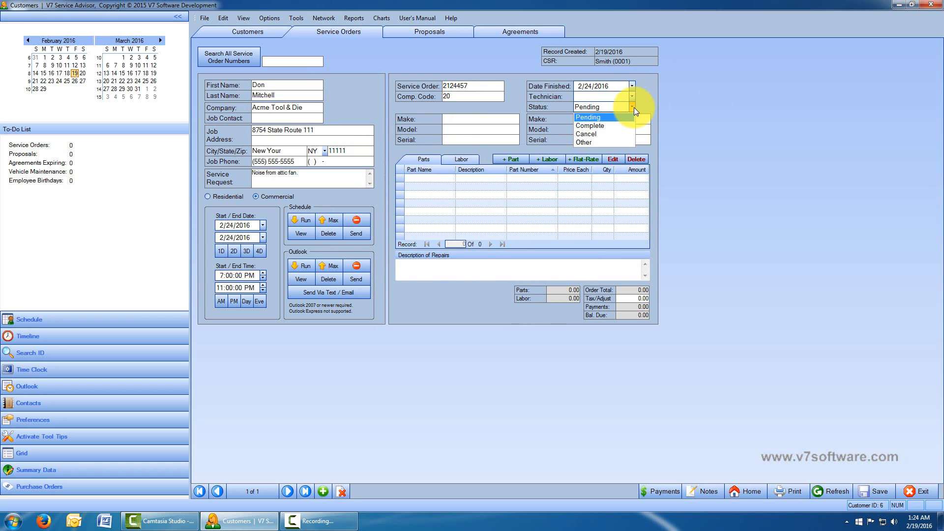
left_click(615, 126)
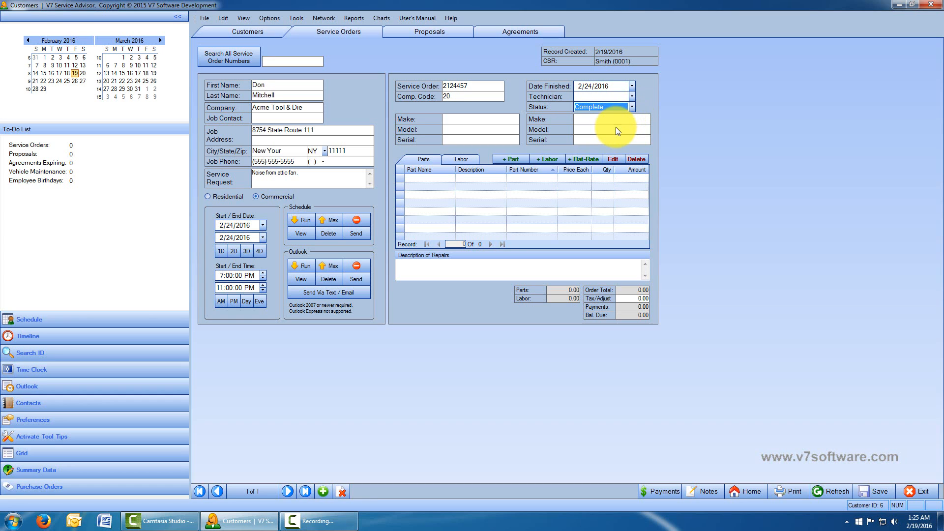
left_click(472, 119)
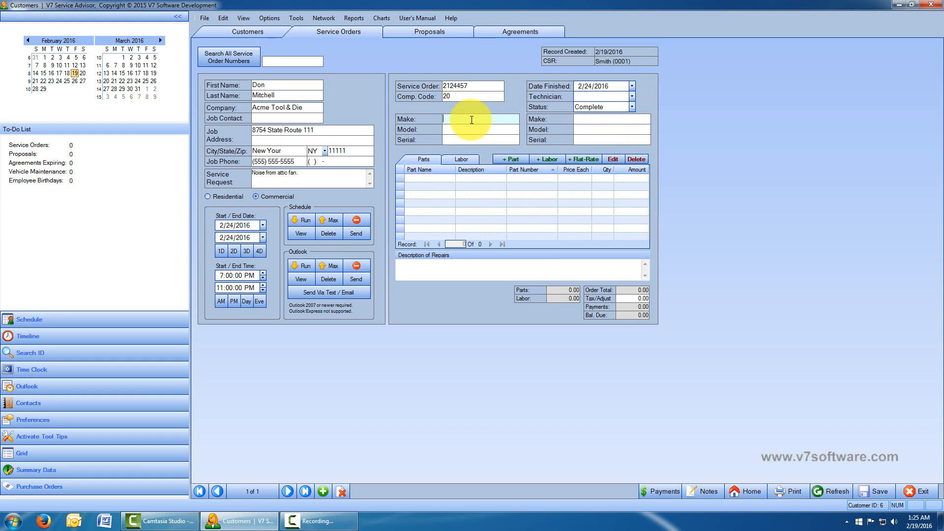
type("Trane")
key("Tab")
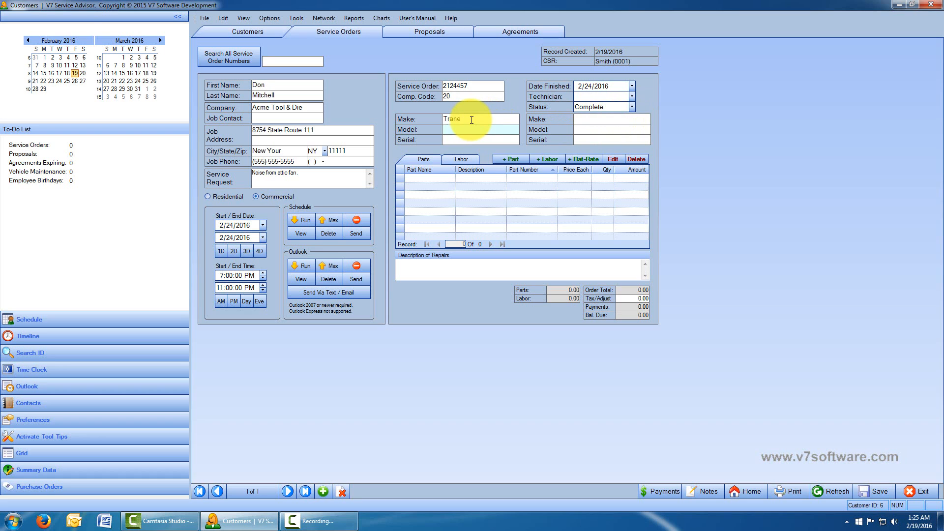
type("TWX123456789")
key("Tab")
type("88787765")
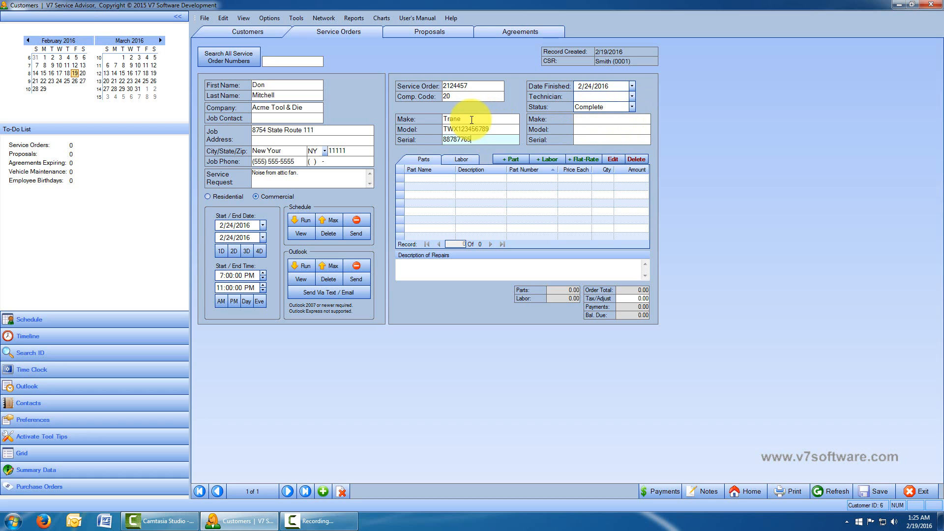
type("43")
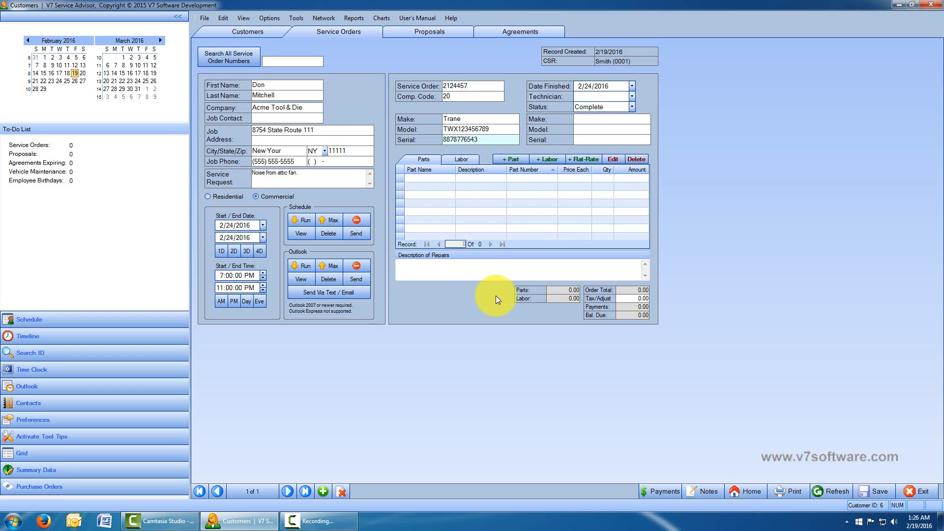
key("Tab")
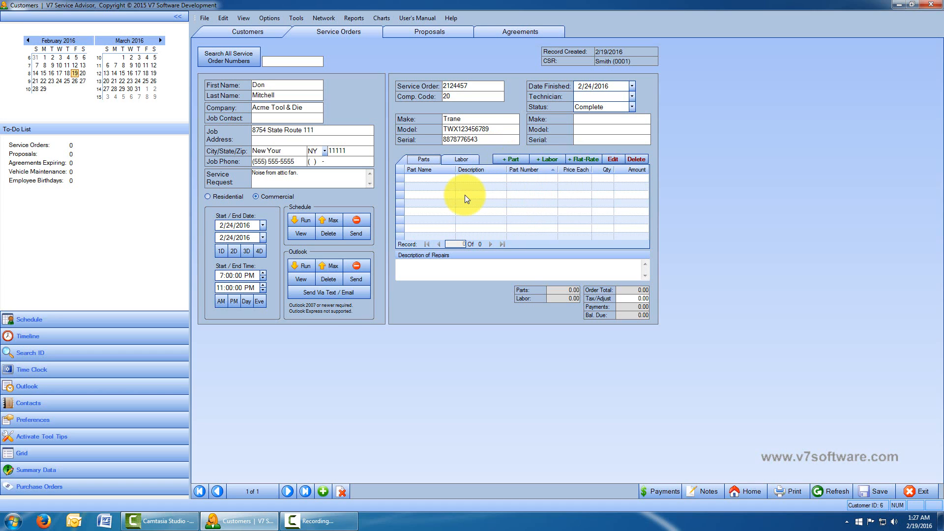
Start a new labor item on the service order with code Labor Level 1 and description "Tightened drive belt"
left_click(471, 159)
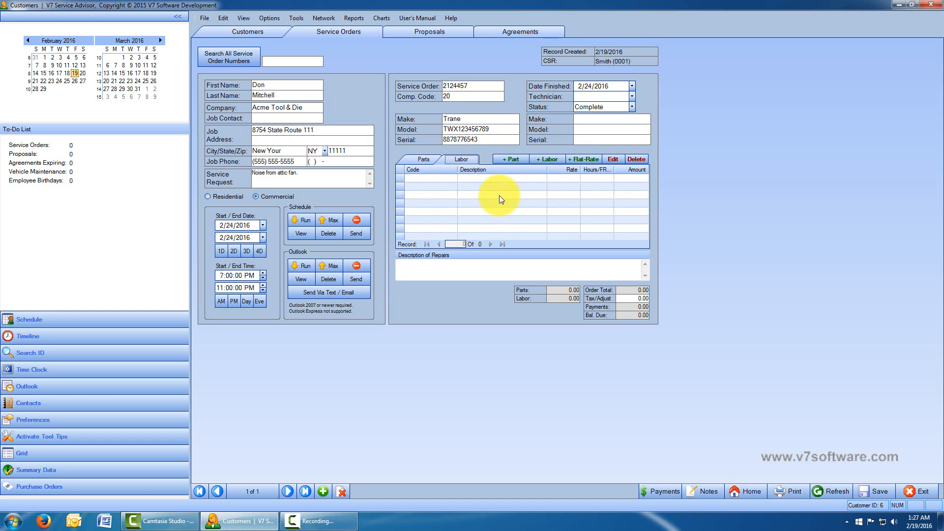
left_click(546, 158)
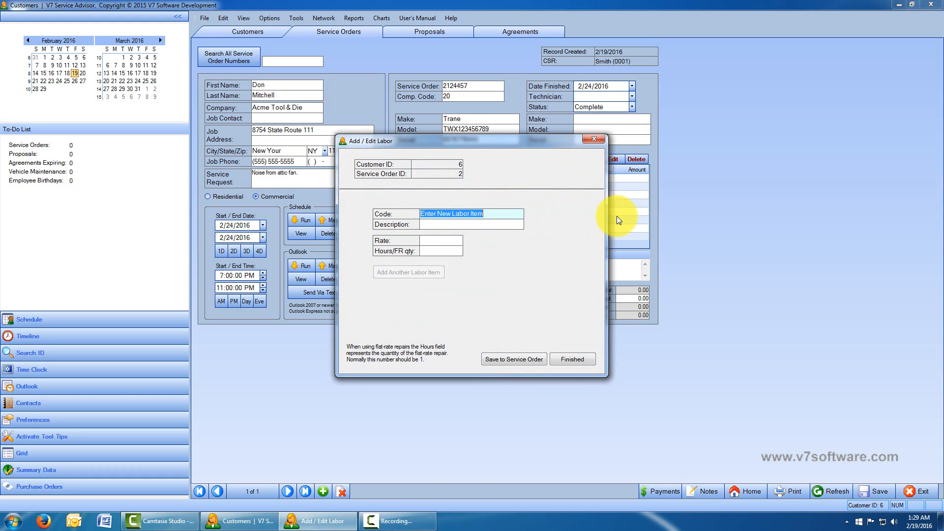
type("Lab")
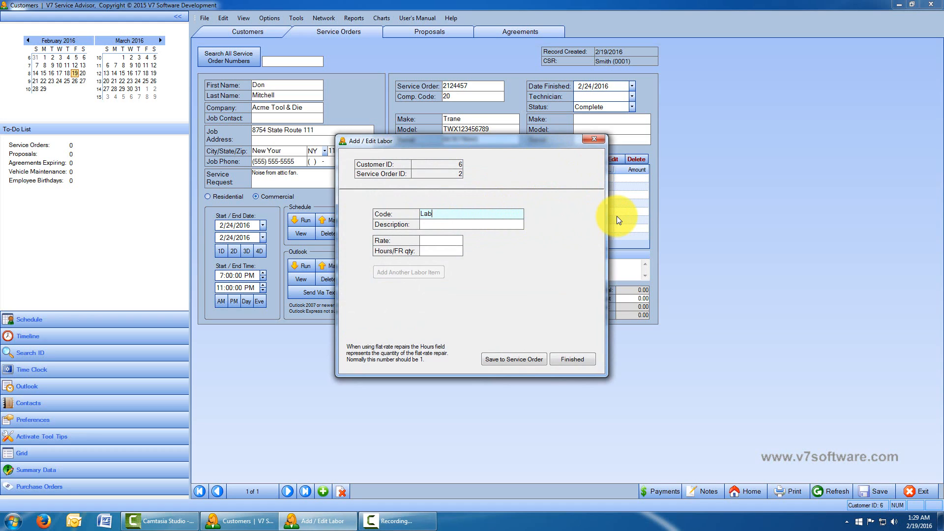
type("ror Level 1")
key("Tab")
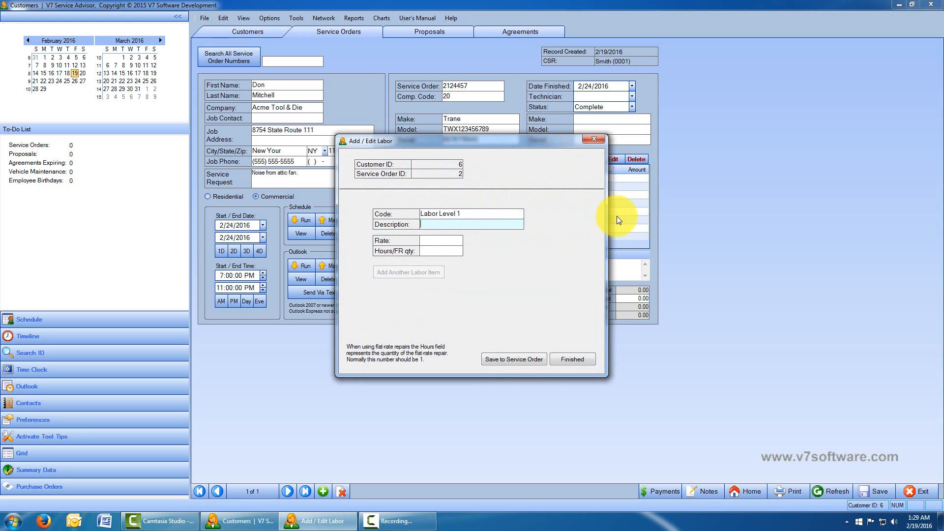
type("Tightened drive belt")
key("Tab")
Set the labor item's rate to 175.00 and hours to 1.0, save it to the service order, and finish
type("17")
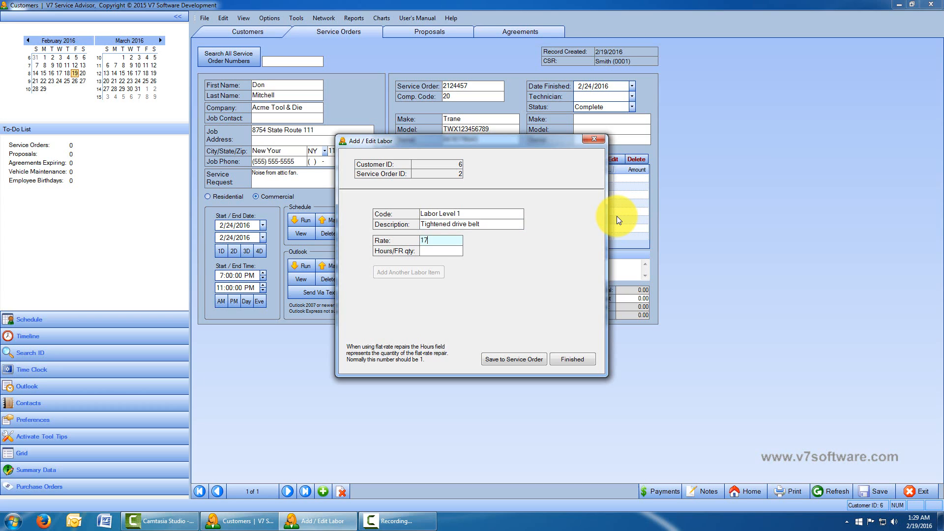
type("5.00")
key("Tab")
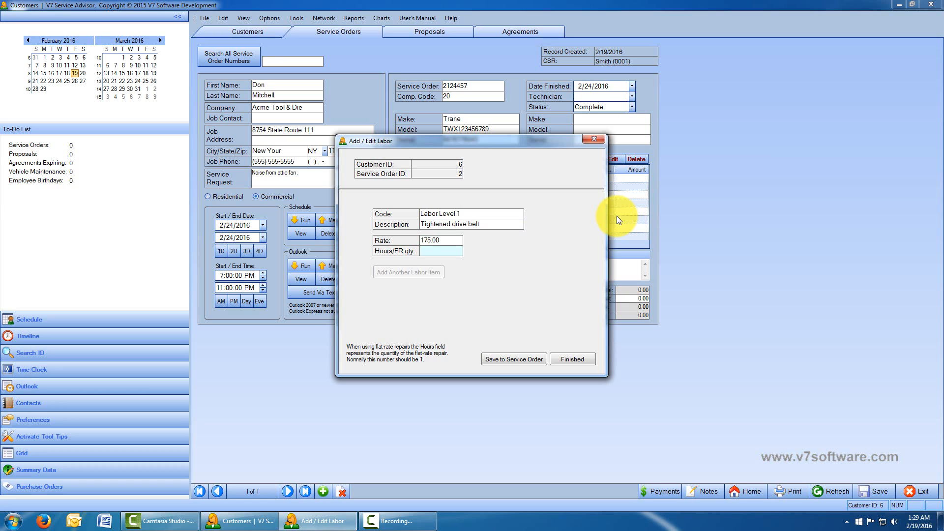
type("1.0")
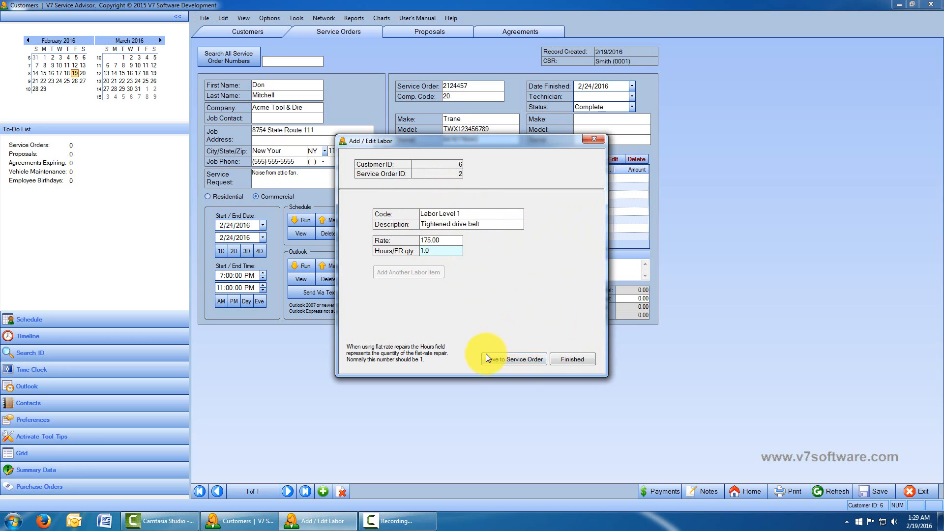
left_click(523, 358)
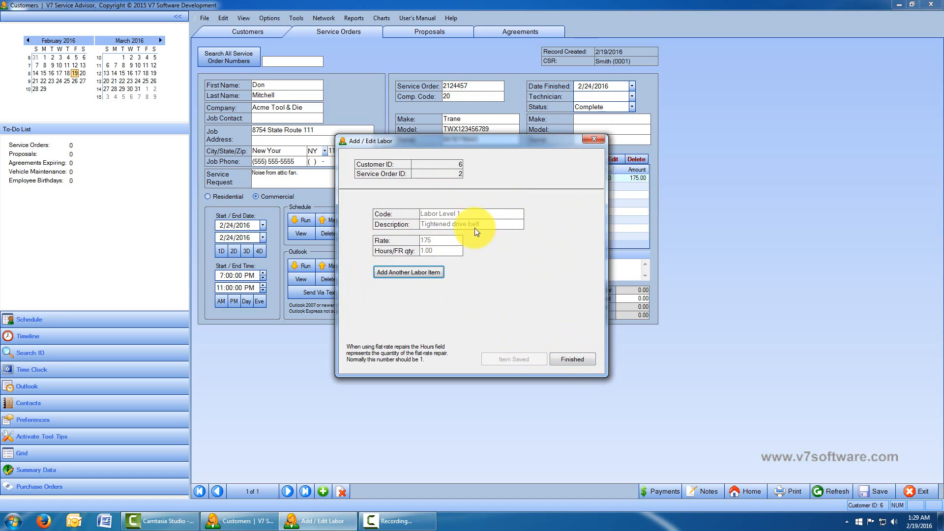
left_click(571, 359)
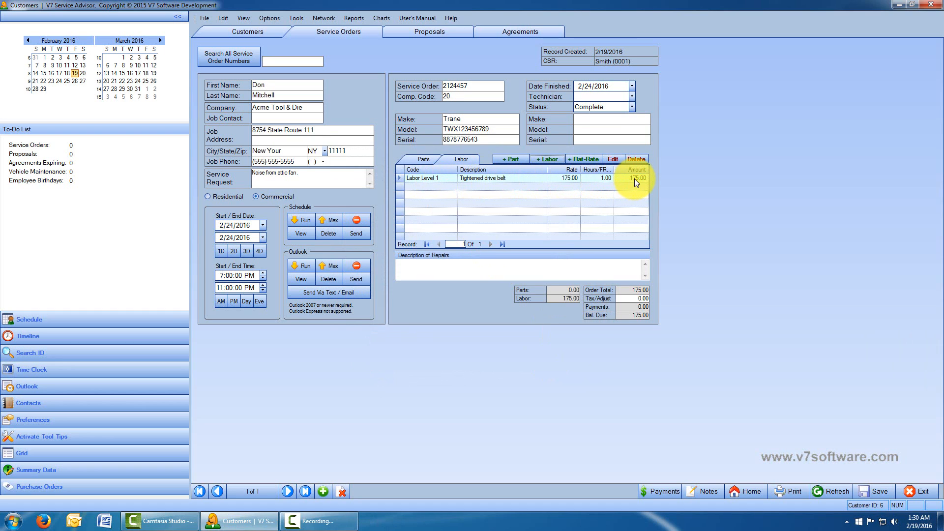
Enter "Tightened drive belt, checked system." as the description of repairs and save the service order
left_click(499, 268)
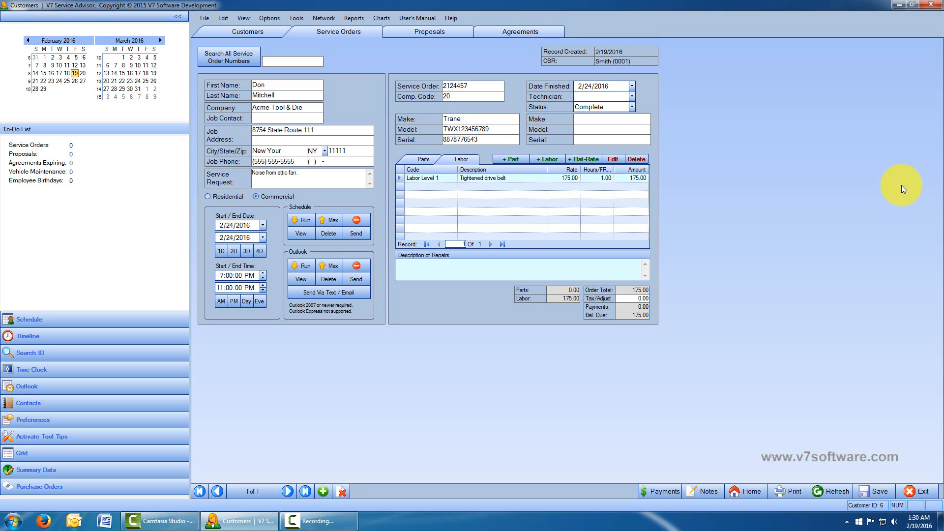
type("Tightened drive belt, checked system.")
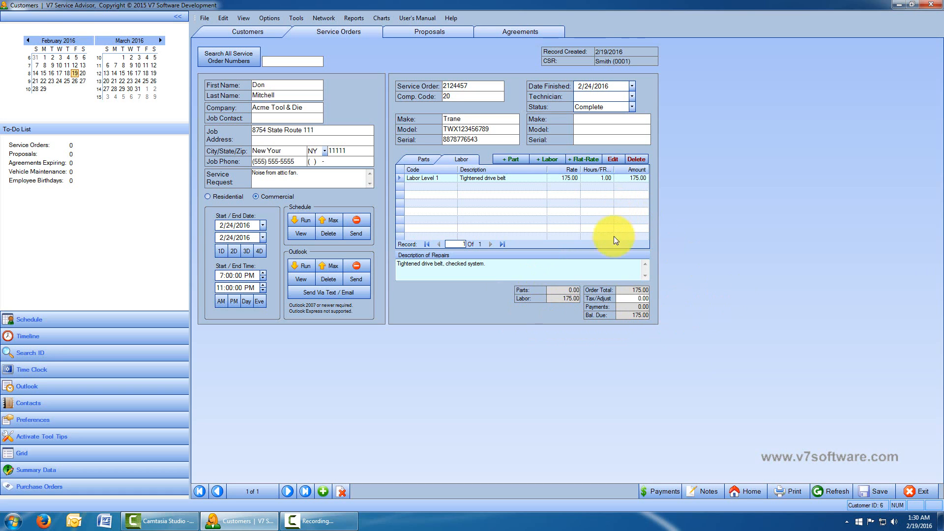
left_click(877, 489)
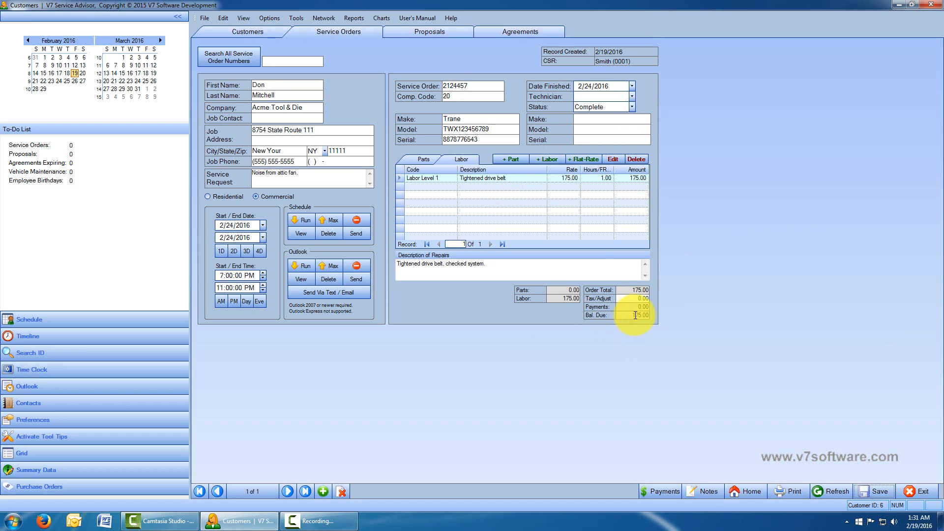
Start a new payment for the current service order by entering its service order number
left_click(244, 19)
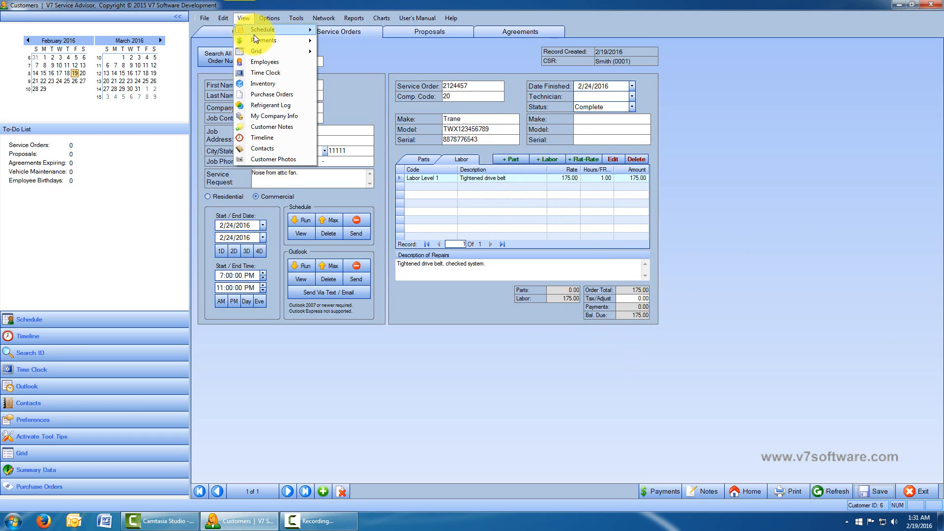
mouse_move(256, 37)
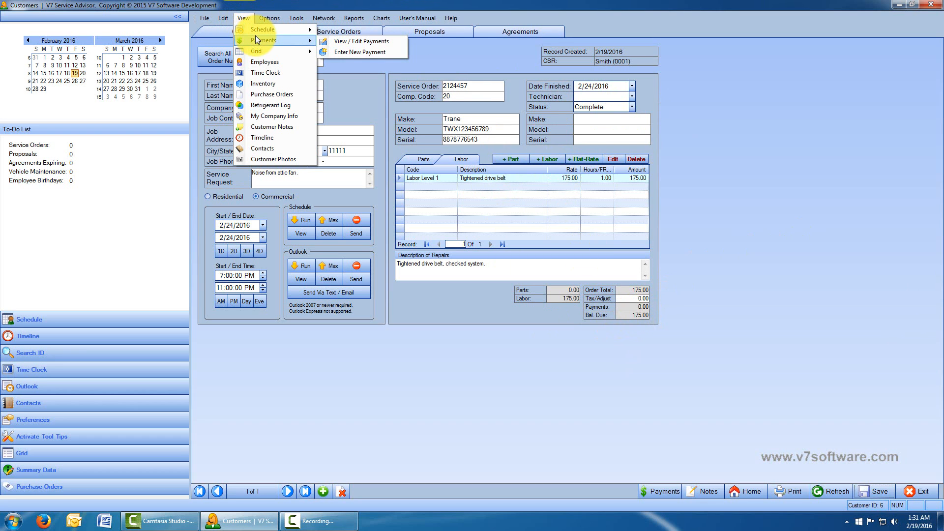
left_click(343, 51)
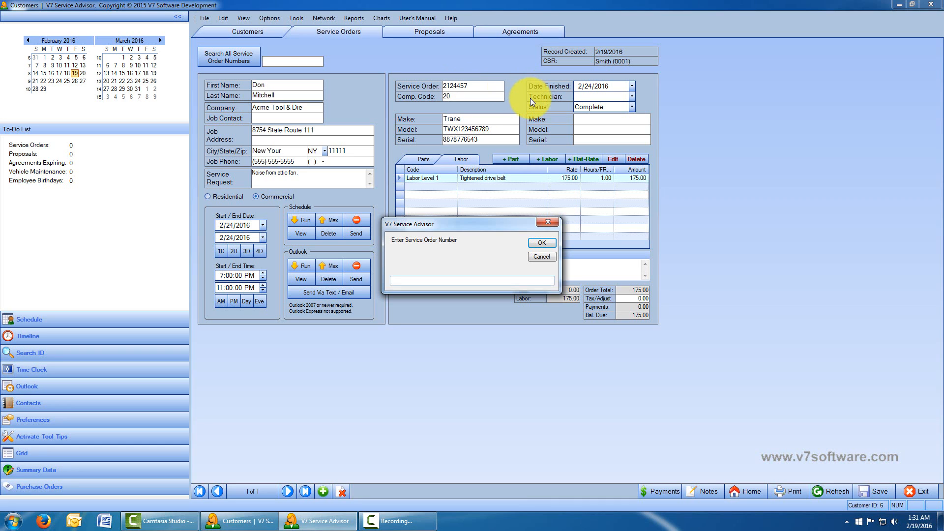
type("2124457")
key("Return")
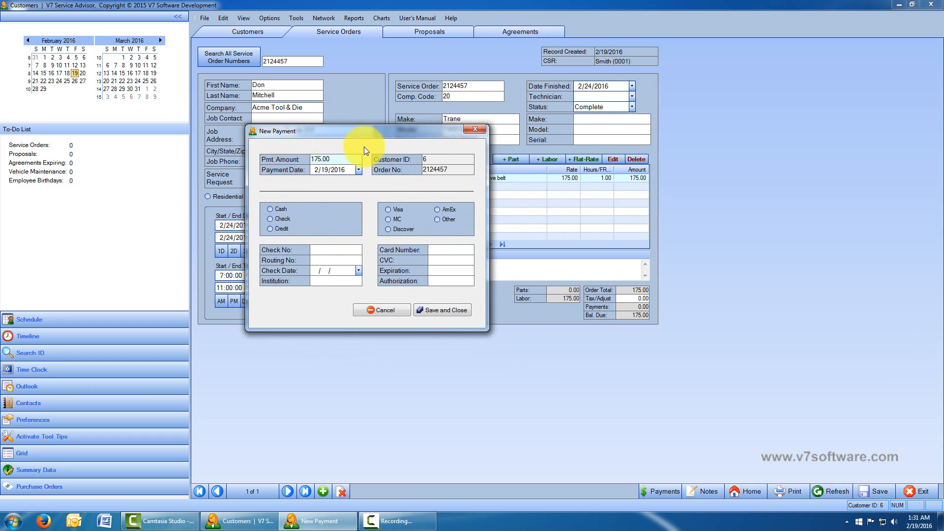
Choose Check as the payment method, enter the check and routing numbers, set the check date to 2/24/2016 and the institution to Bank one
left_click(270, 219)
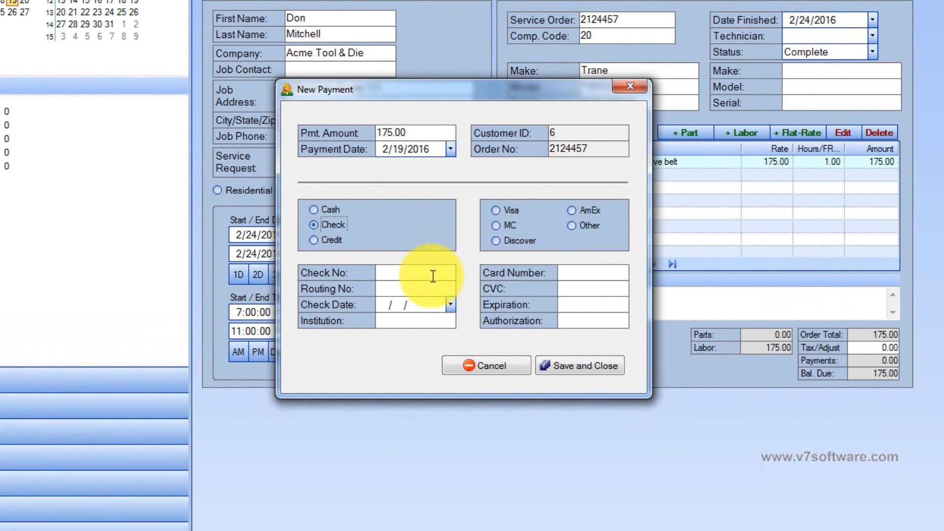
left_click(433, 276)
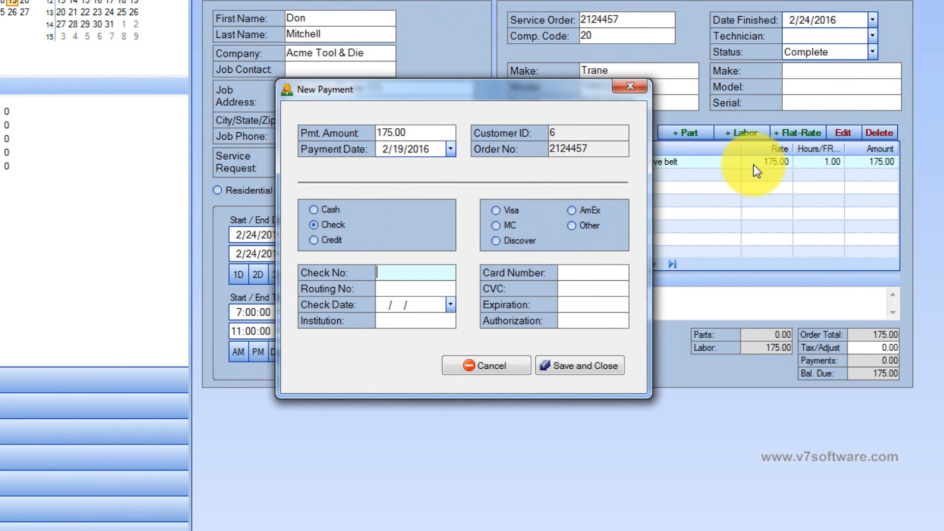
type("2526")
key("BackSpace")
type("4")
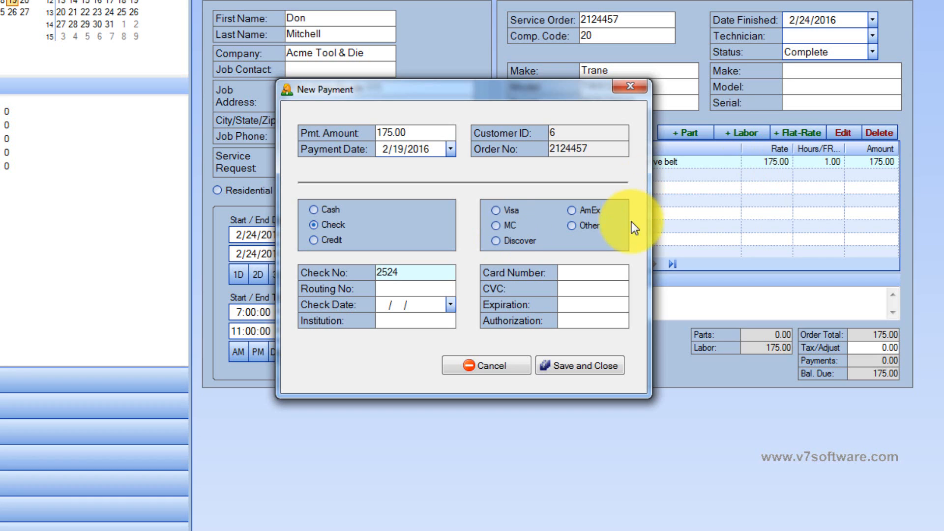
left_click(415, 285)
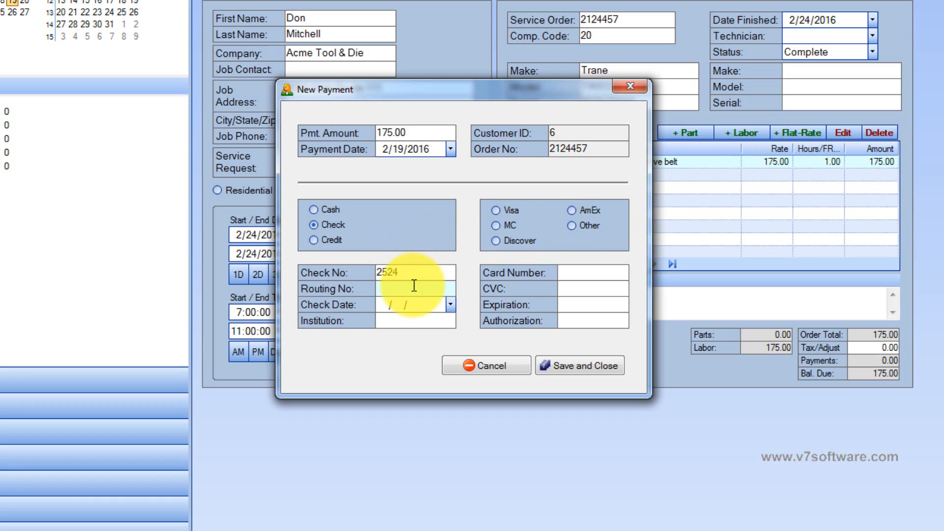
type("34445435")
left_click(449, 304)
left_click(384, 398)
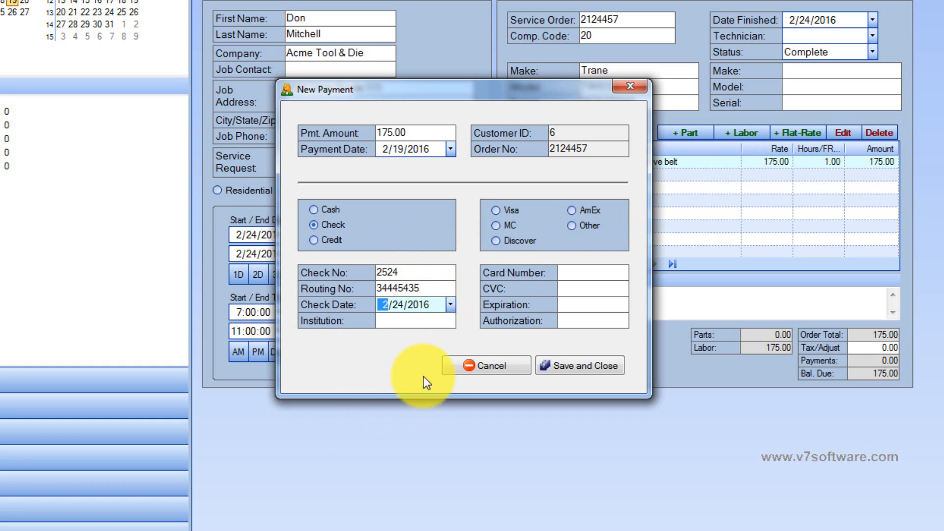
key("Tab")
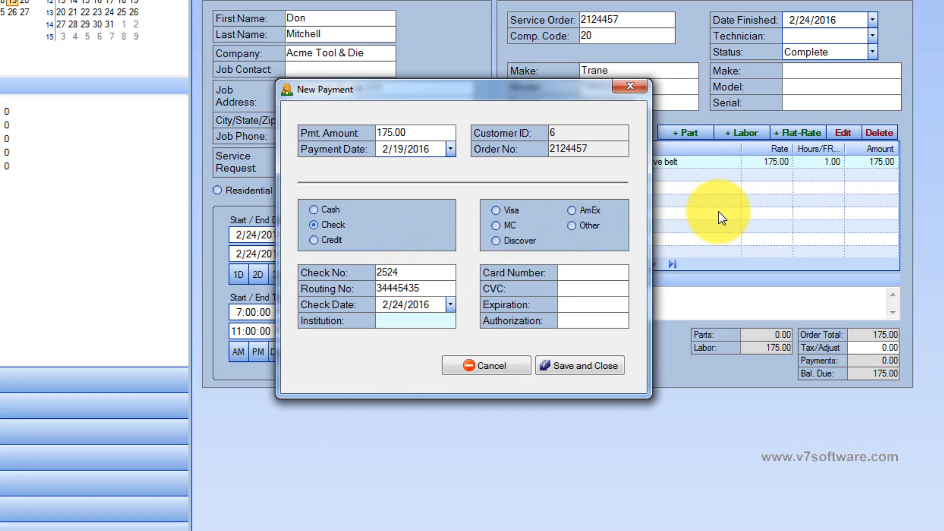
type("Bank one")
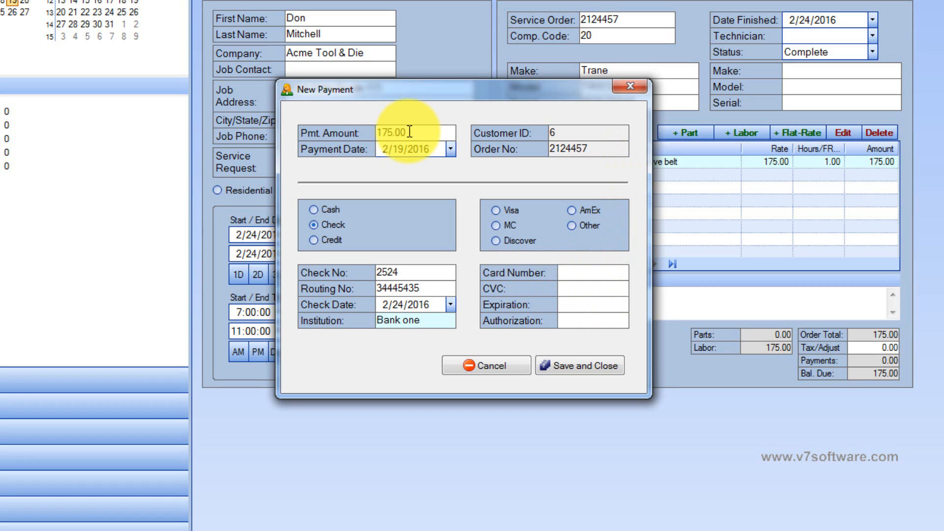
Set the payment date to 2/24/2016, then save and close the payment
left_click(450, 149)
left_click(386, 243)
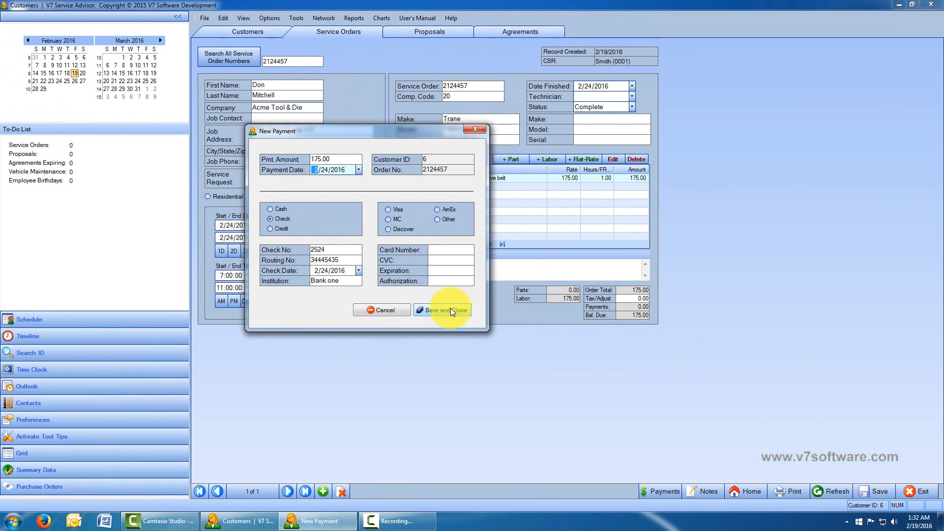
left_click(592, 365)
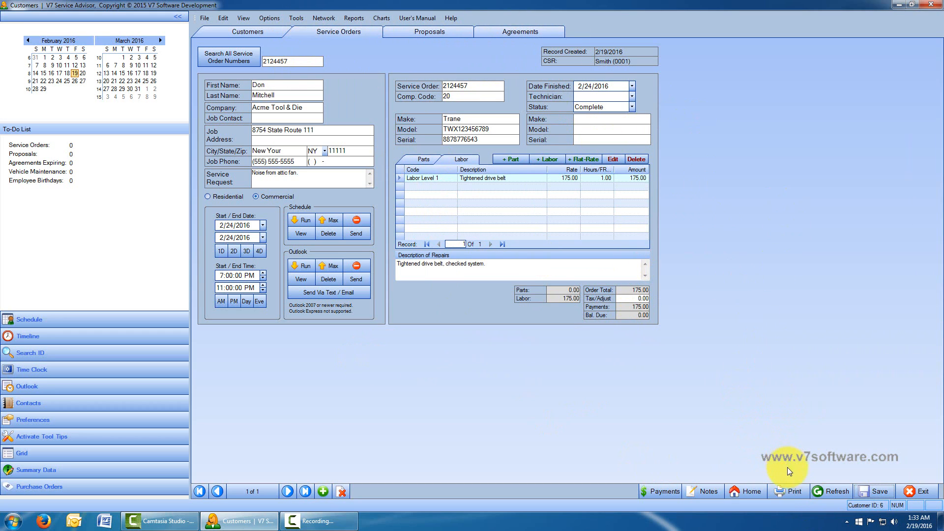
Preview the service order's printable report, close it, and refresh the records
left_click(793, 491)
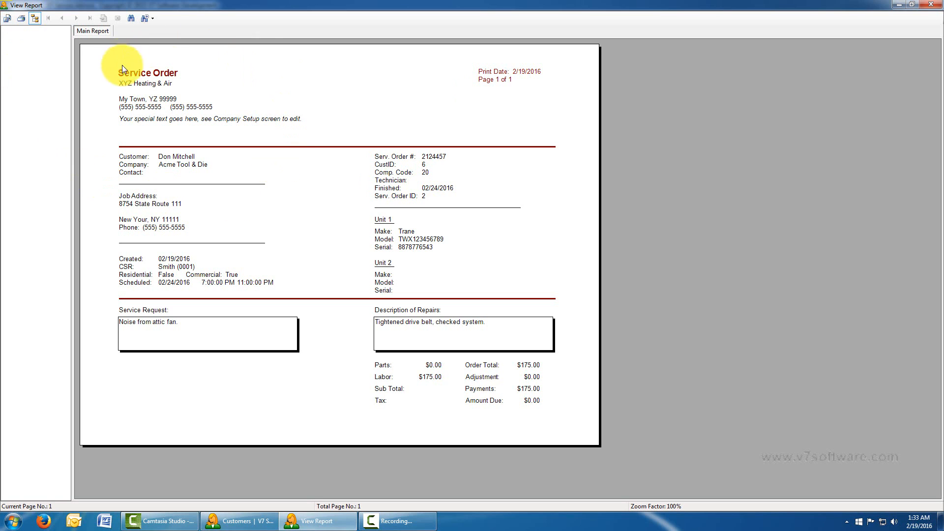
left_click(934, 5)
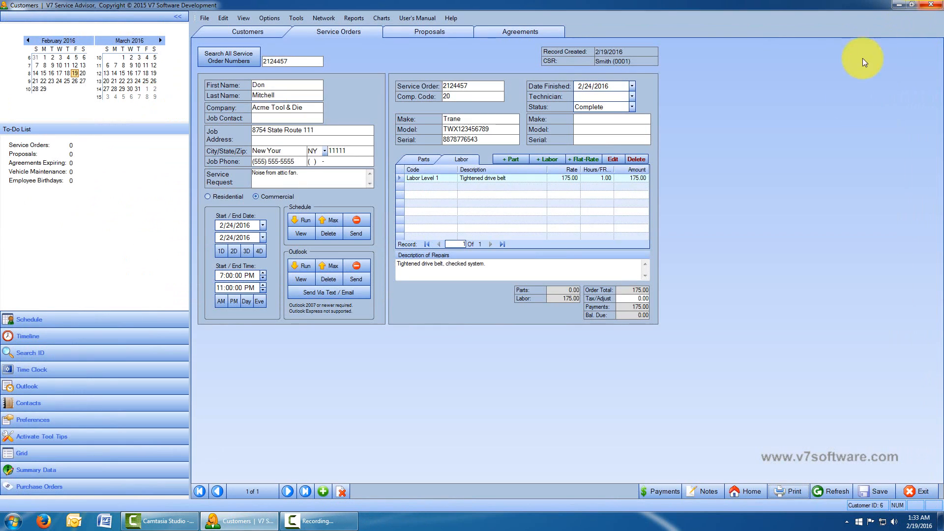
left_click(836, 493)
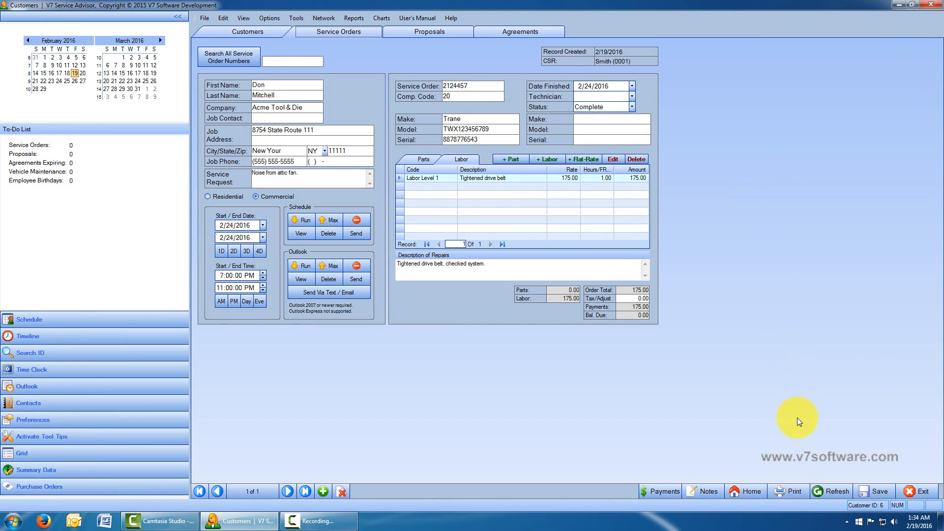
Open the notes from the customer's main record and add a new note
left_click(747, 489)
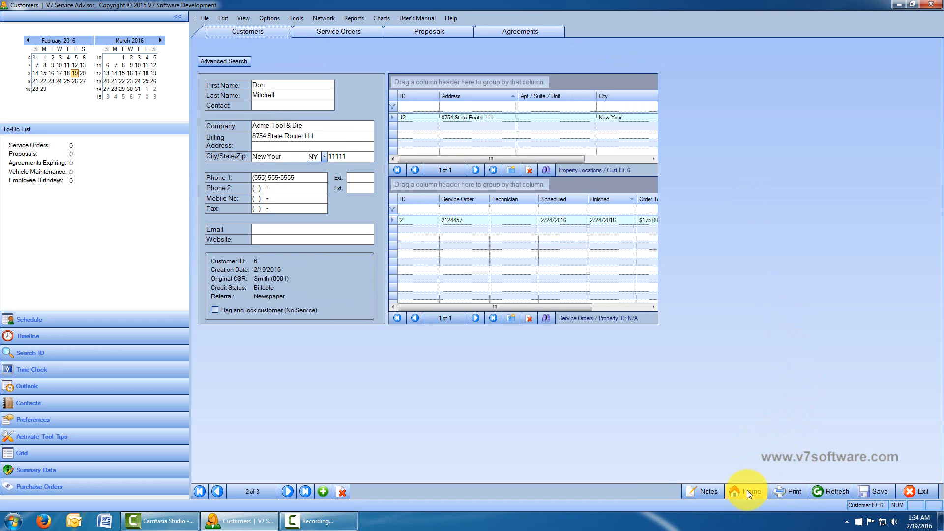
left_click(700, 492)
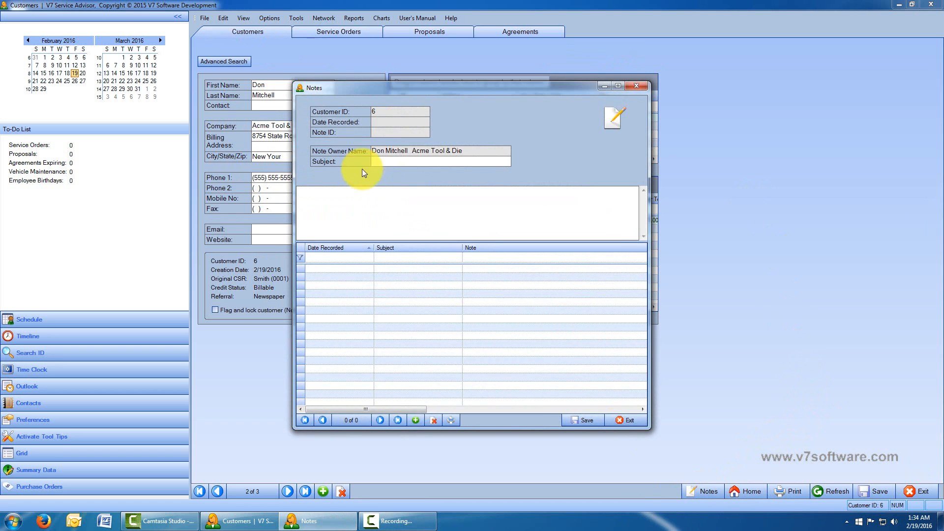
left_click_drag(526, 89, 696, 70)
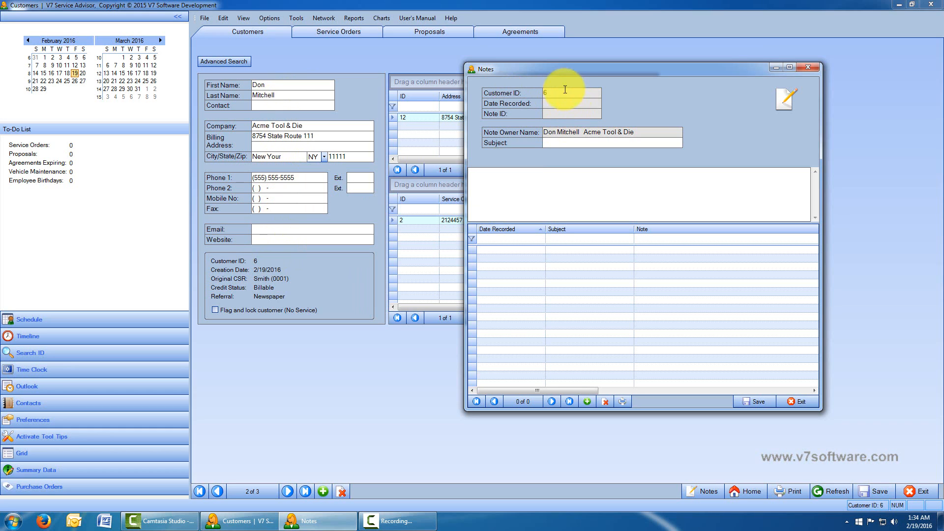
left_click(605, 188)
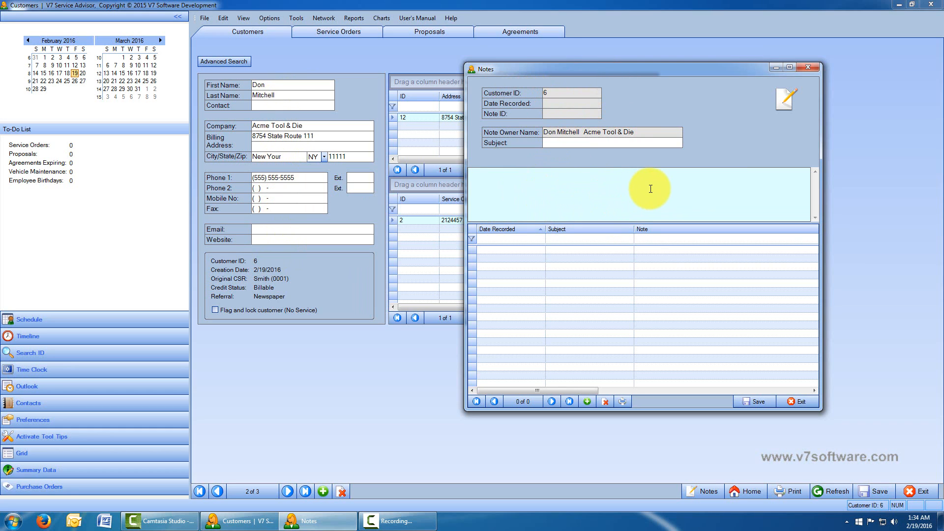
left_click(585, 401)
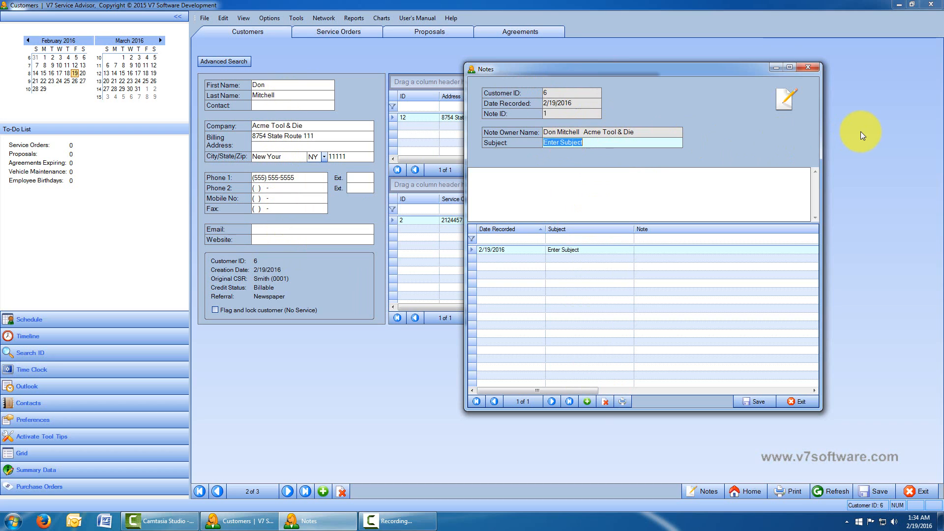
Set the note's subject to "Subject", enter the billing contact's name and extension as the note text, and save it
type("Subject")
key("Tab")
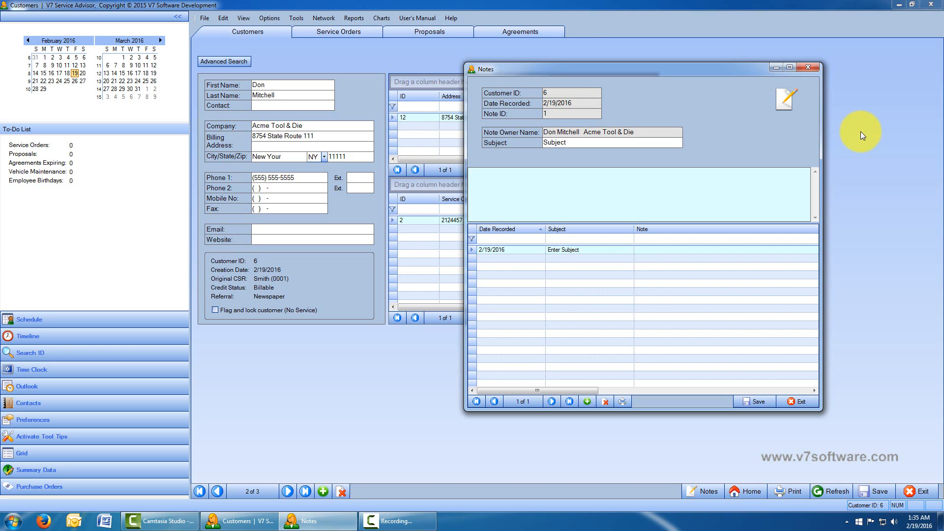
type("Billing contact is Nancy ext 445")
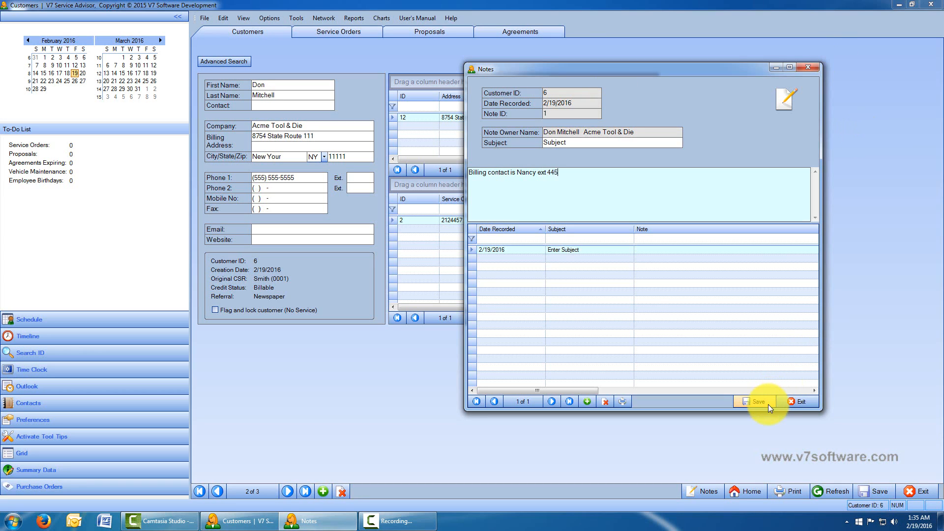
left_click(767, 403)
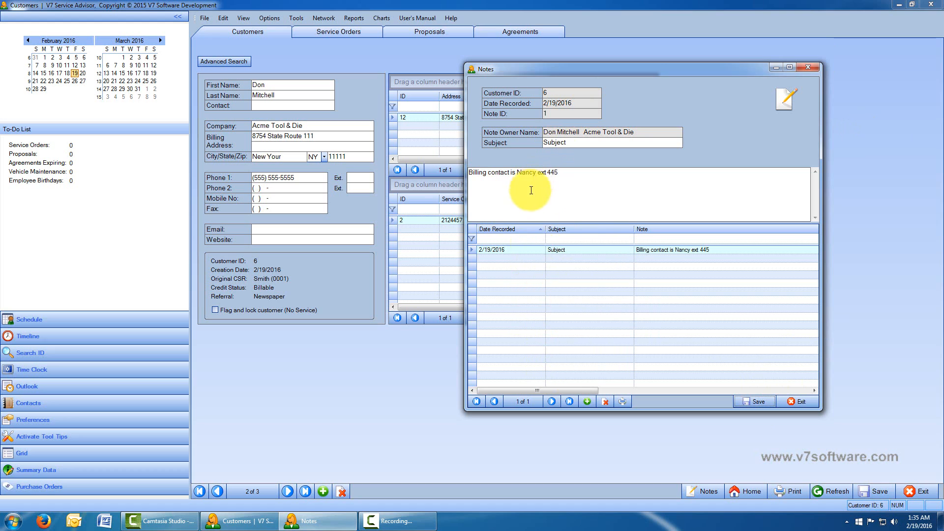
left_click(532, 249)
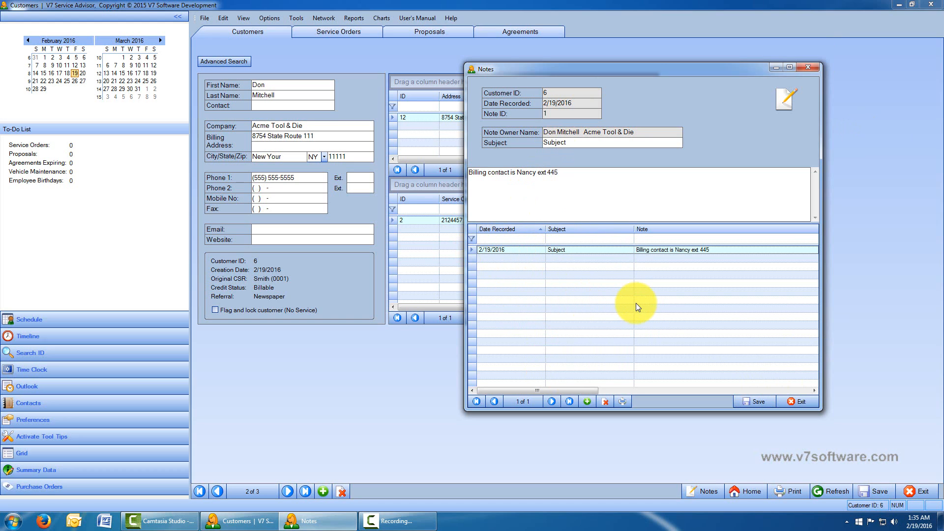
left_click(607, 402)
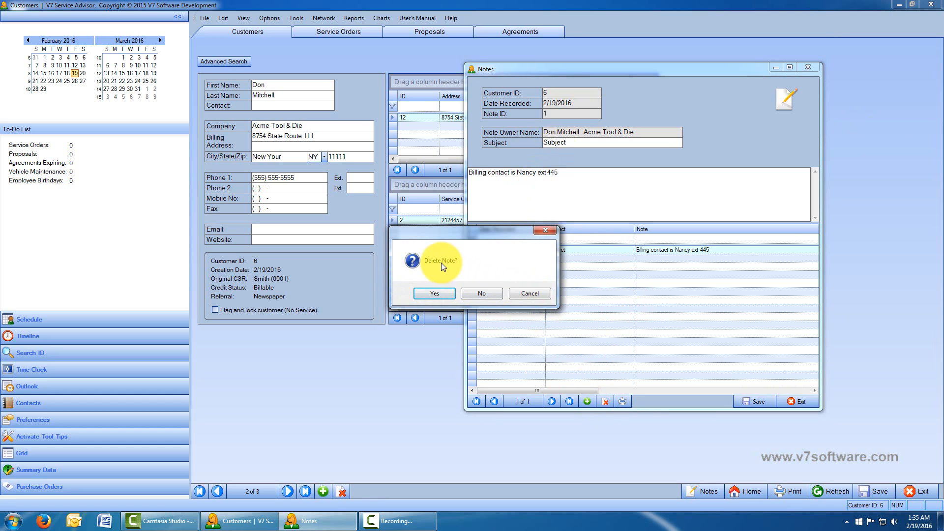
left_click(523, 293)
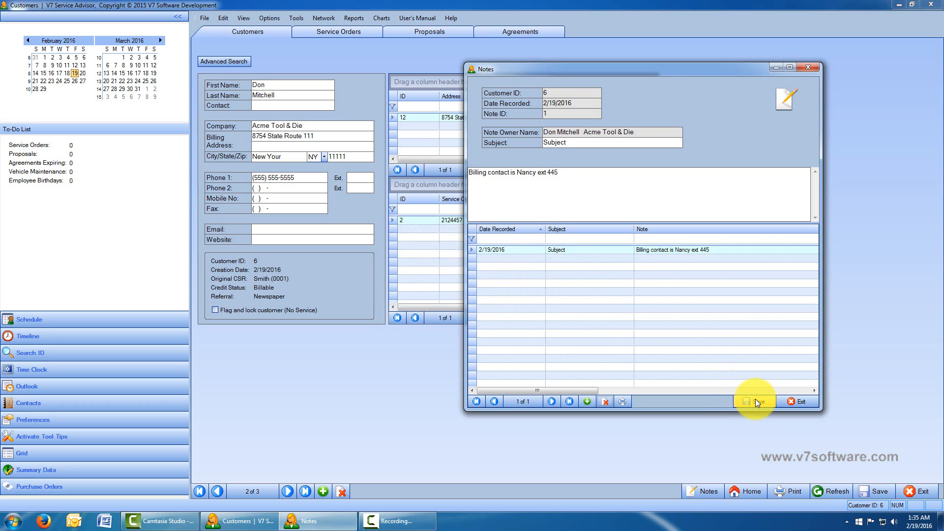
Close the customer's notes and create a new proposal, selecting the listed CSR and the customer's job location
left_click(795, 402)
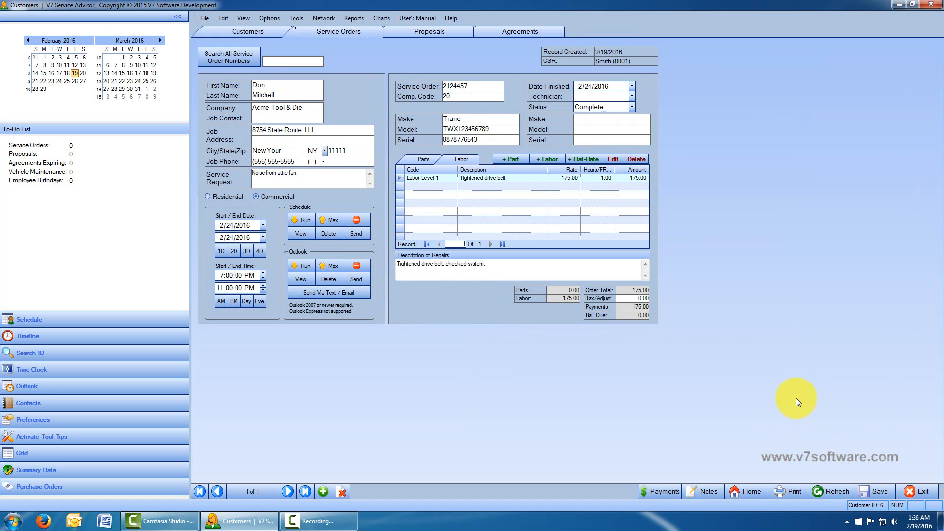
left_click(445, 33)
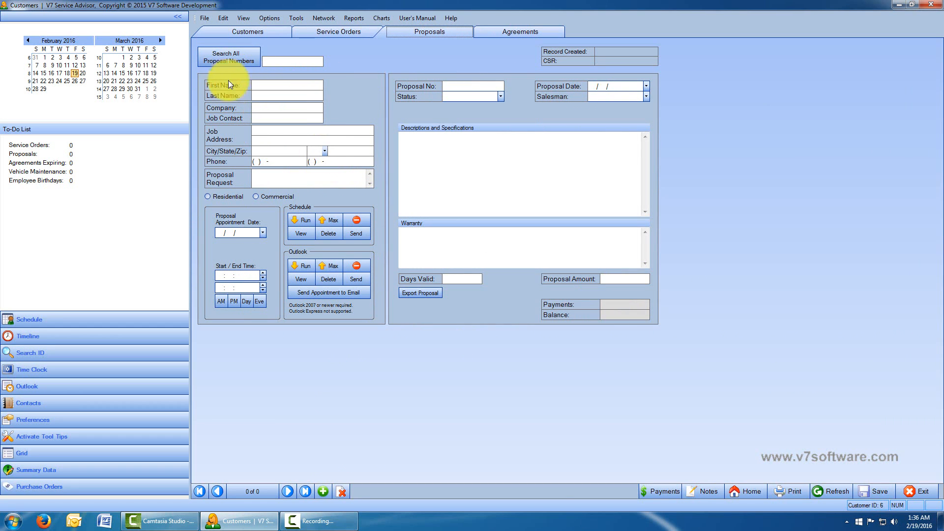
left_click(324, 491)
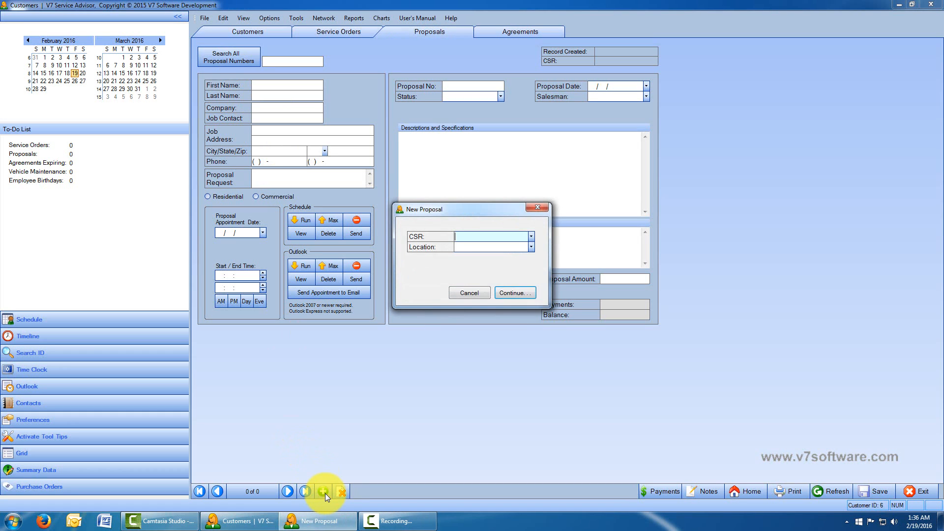
left_click(532, 238)
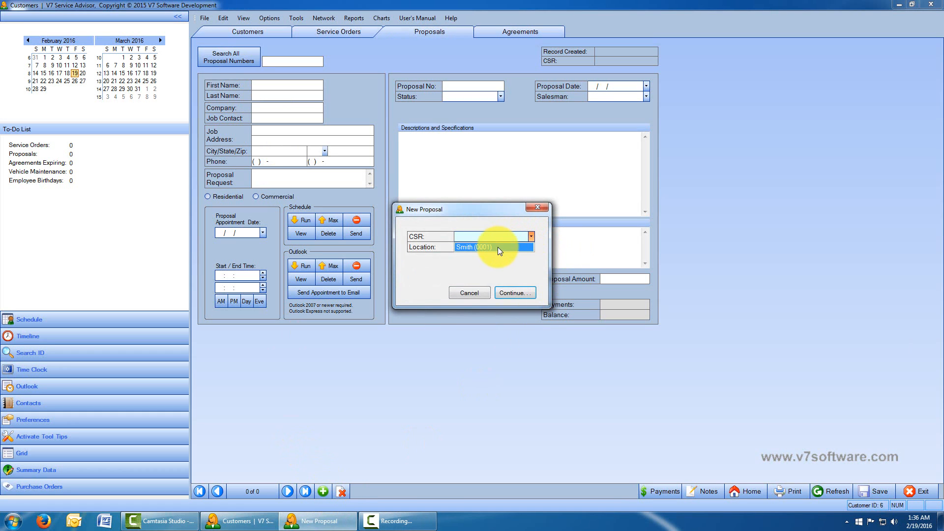
left_click(497, 247)
left_click(530, 246)
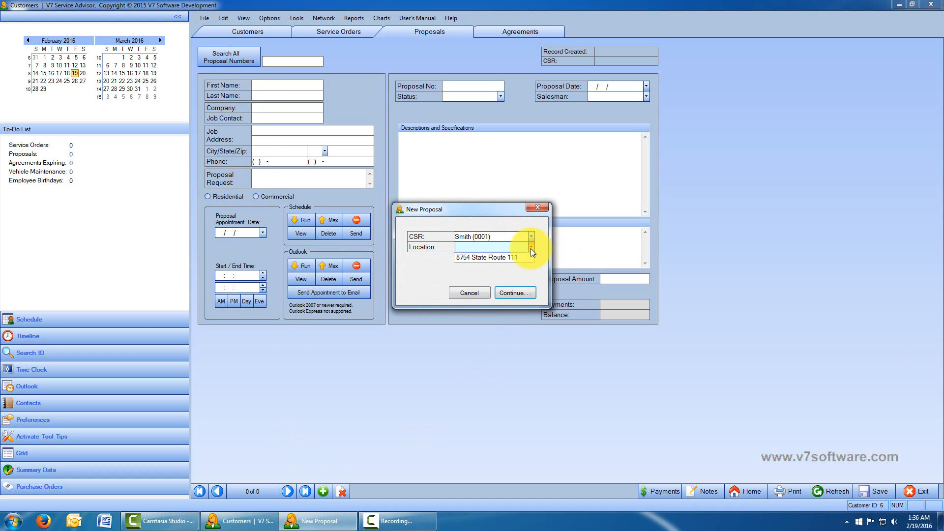
left_click(518, 254)
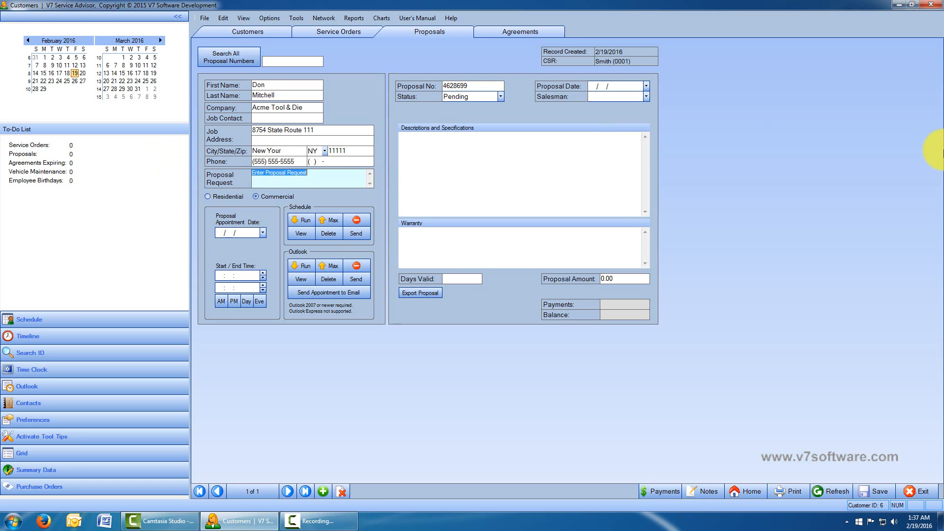
Enter "Estimate on Humidifier." as the proposal request and set the appointment to 2/26/2016, 12:00 PM to 6:00 PM
type("Estimate on Humidifier.")
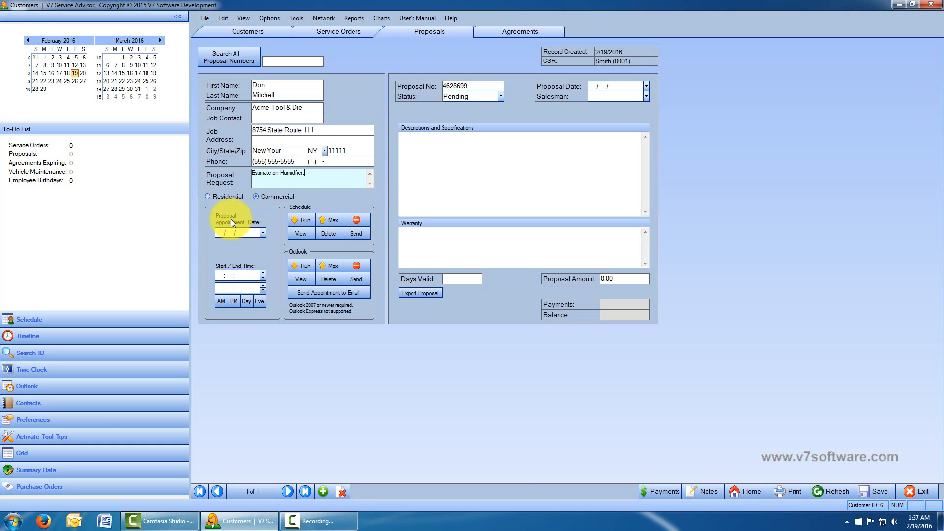
left_click(263, 232)
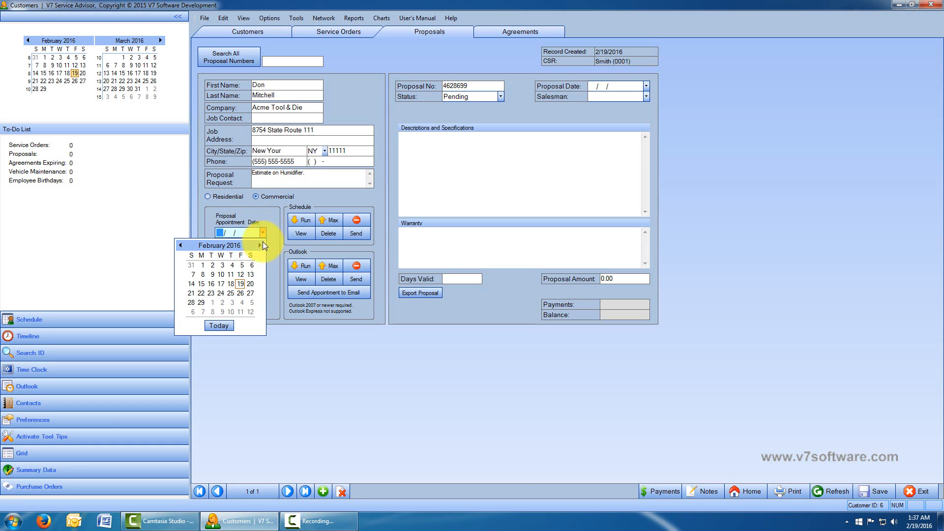
left_click(238, 293)
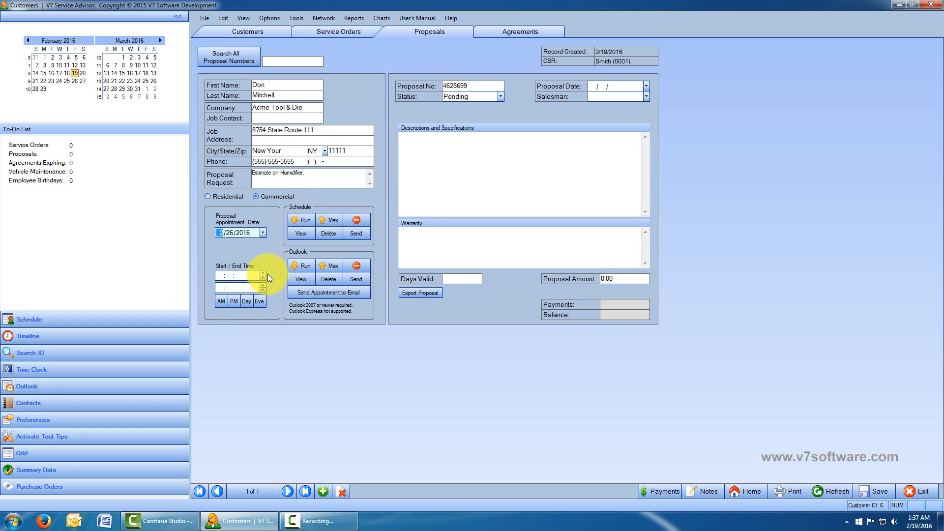
left_click(236, 301)
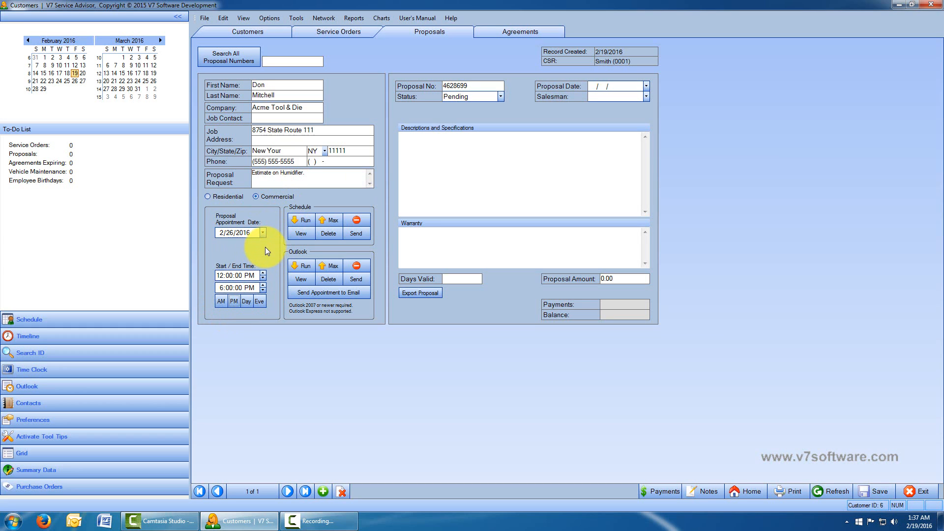
Send the proposal appointment to the schedule under the category between Warranty and Miscellaneous, saving both the appointment and the proposal
left_click(353, 232)
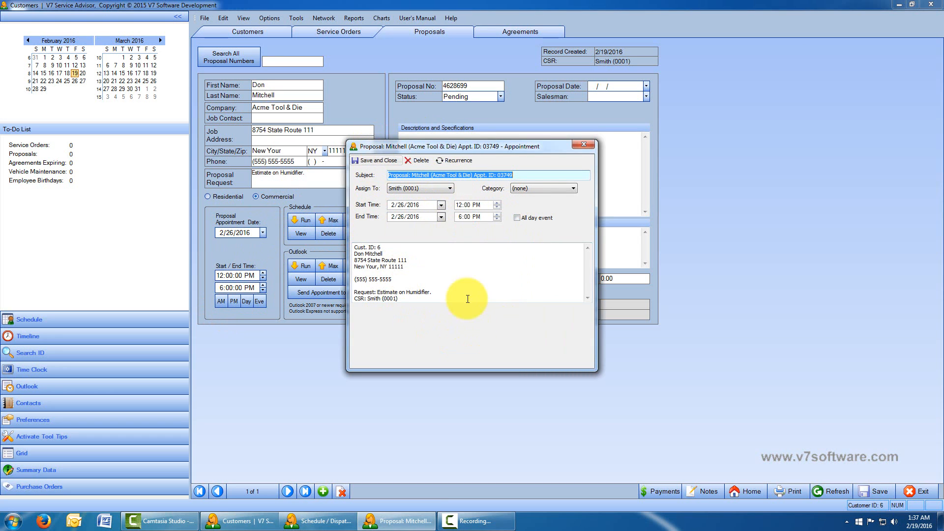
left_click(379, 158)
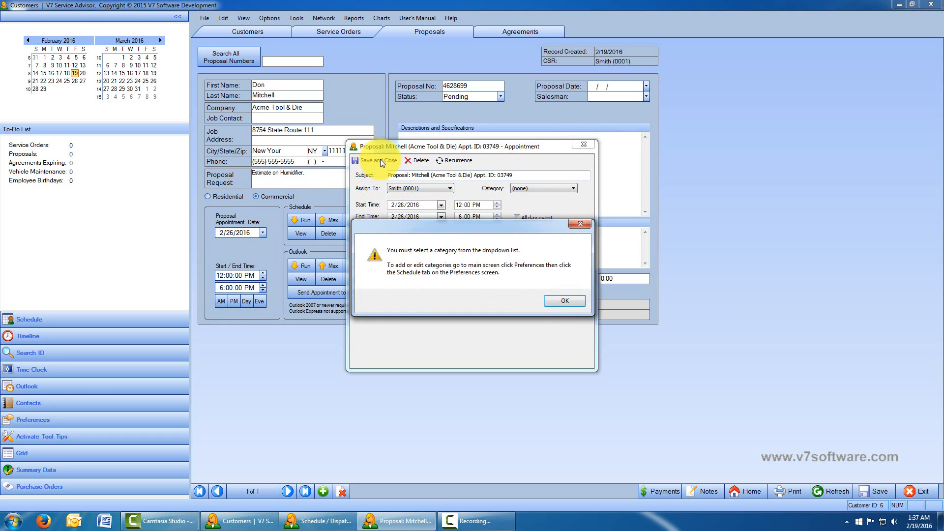
left_click(565, 300)
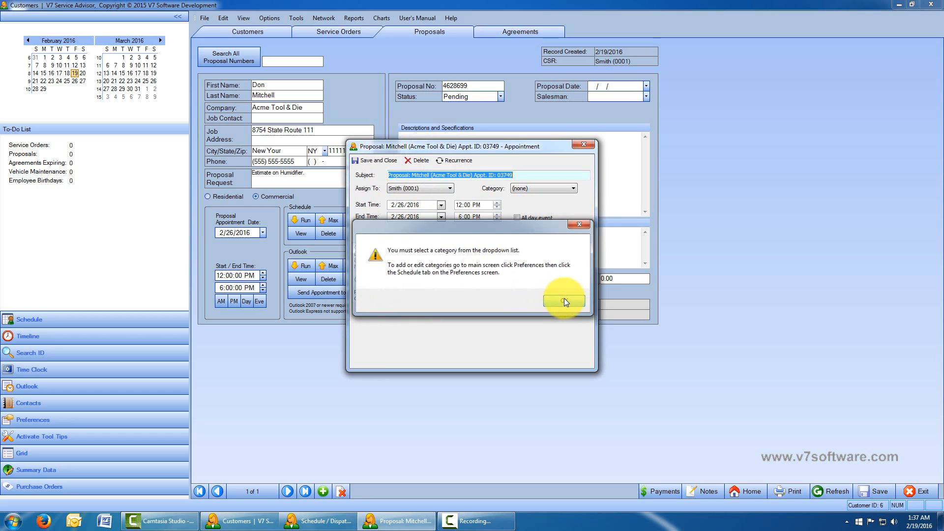
left_click(574, 189)
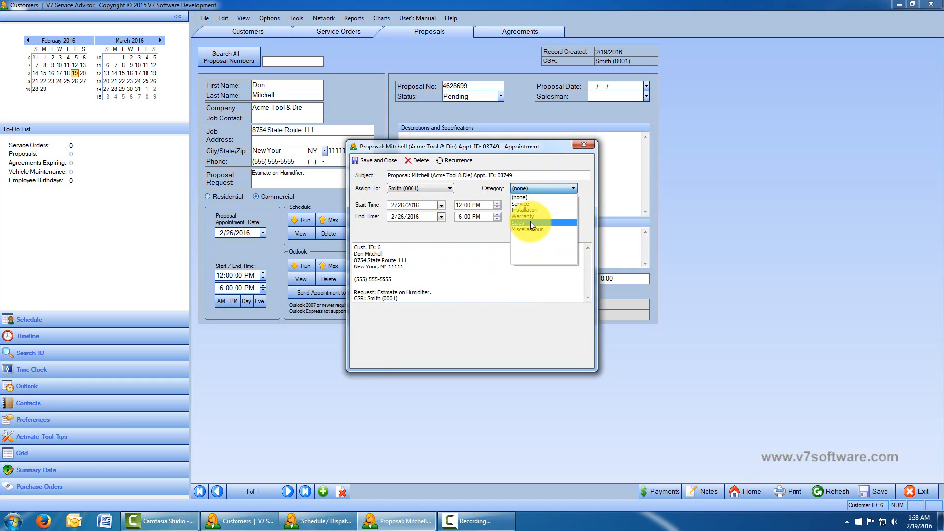
left_click(530, 222)
left_click(378, 161)
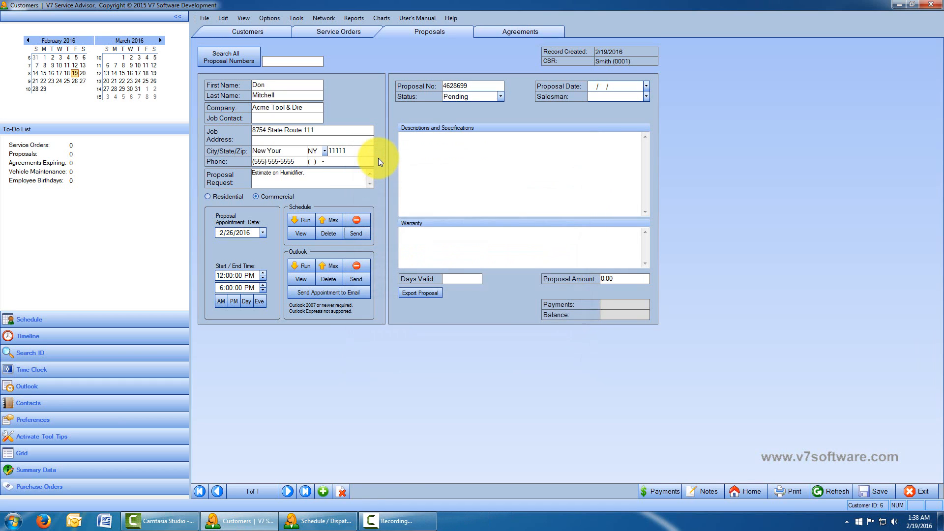
left_click(882, 491)
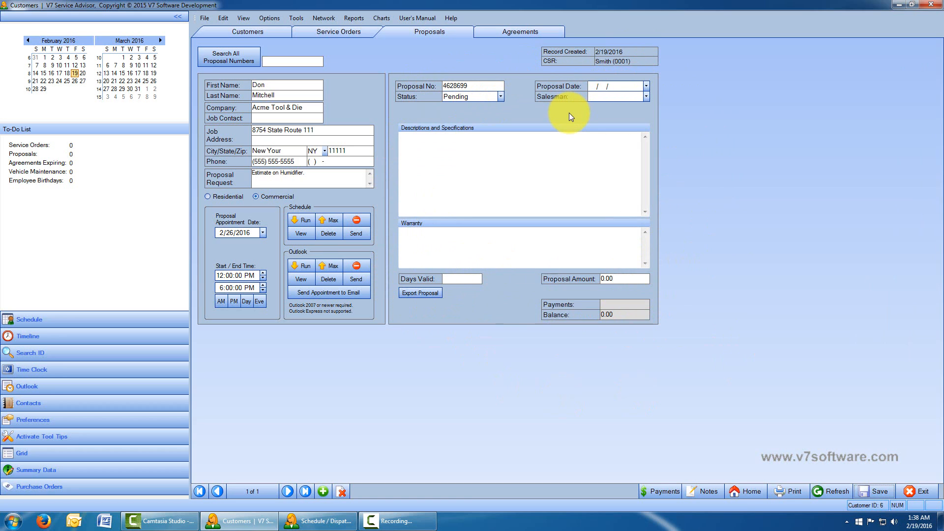
Set the proposal date to 2/27/2016 and assign the listed salesman to the proposal
left_click(645, 86)
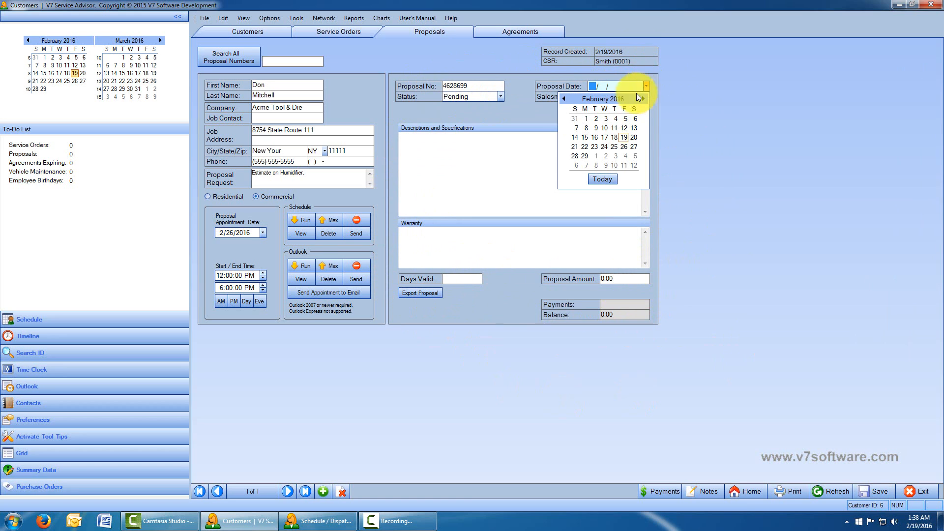
left_click(645, 85)
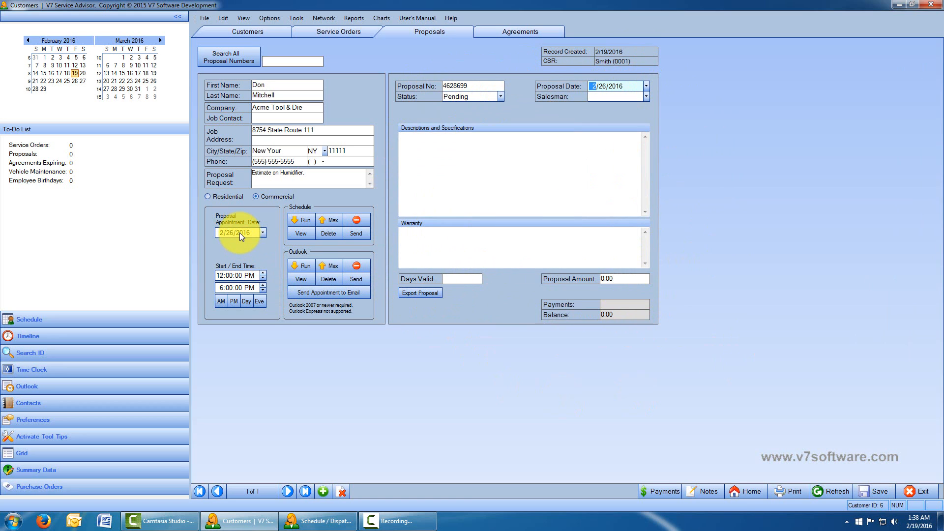
left_click(646, 88)
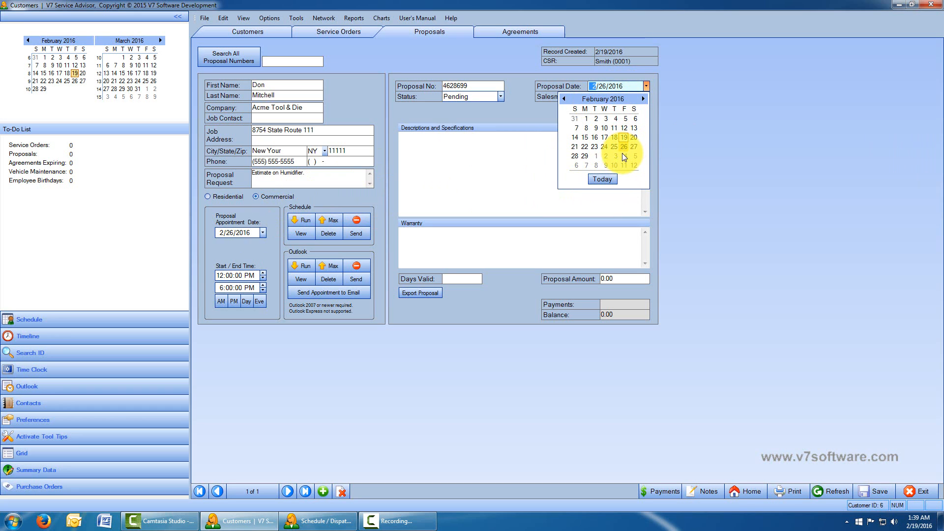
left_click(633, 146)
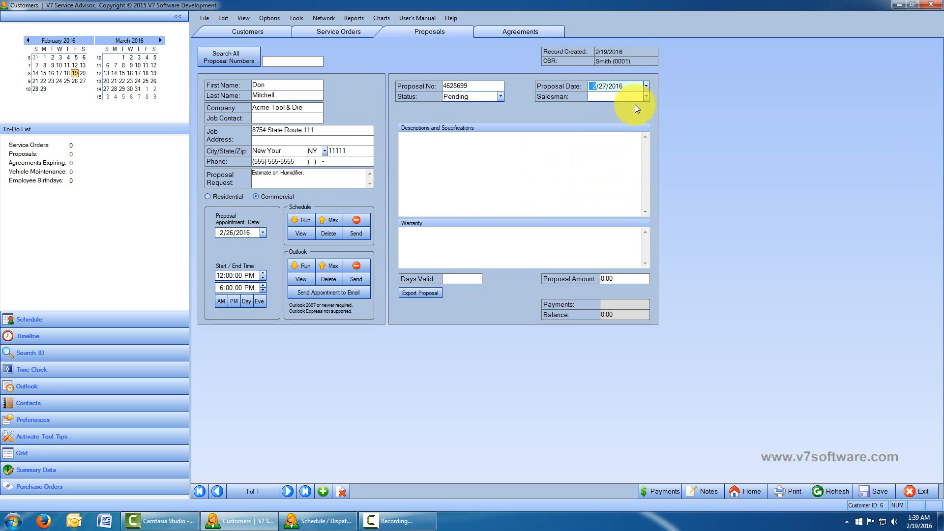
left_click(646, 97)
left_click(621, 107)
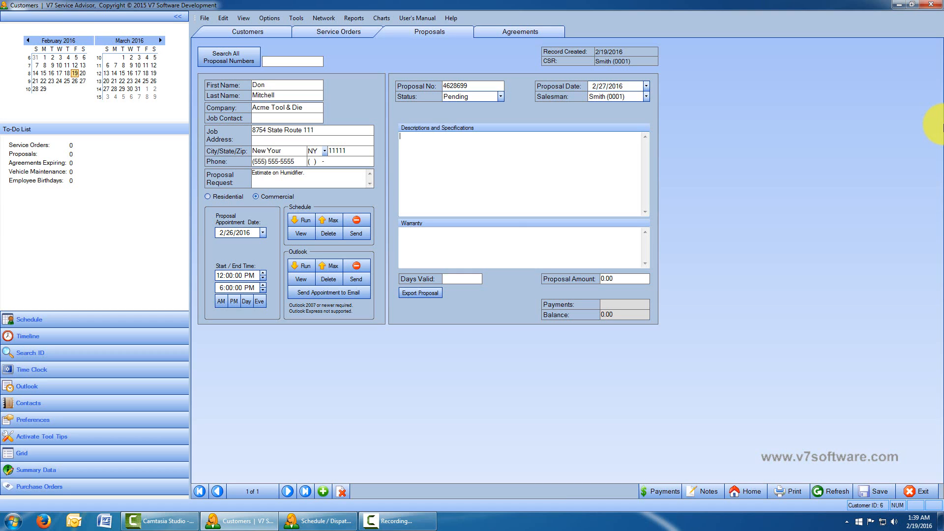
Enter "Proposal details here" followed by dots as the description, and warranty lines "5 Years Parts", "3 Years Labor" and "1 Year maintence agreement included"
type("Proposal details here.................................................")
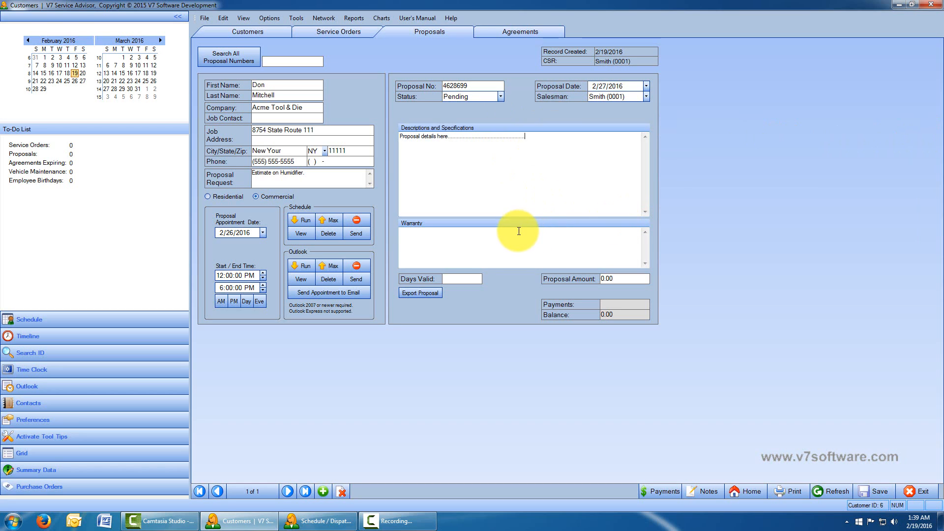
left_click(573, 231)
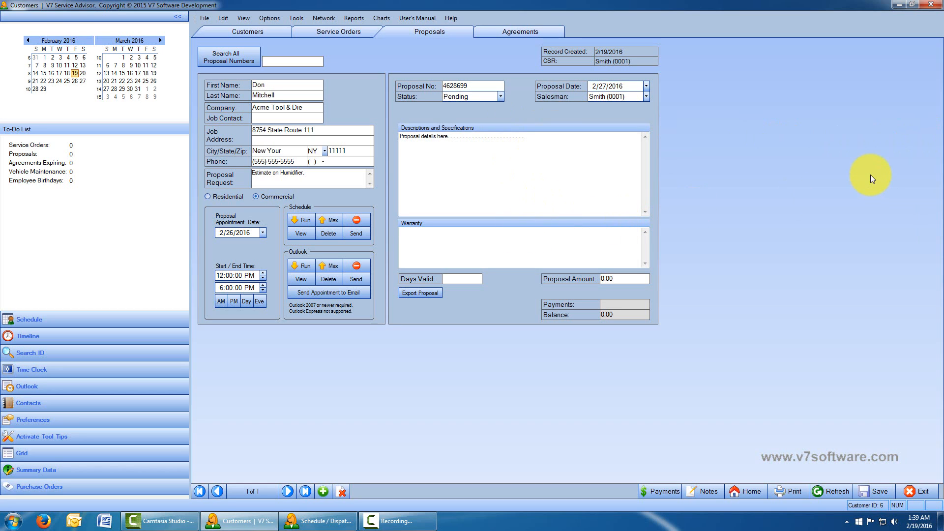
type("5 Years Parts")
key("Return")
type("3 Years Labor")
key("Return")
type("1 Year maintence agreement included")
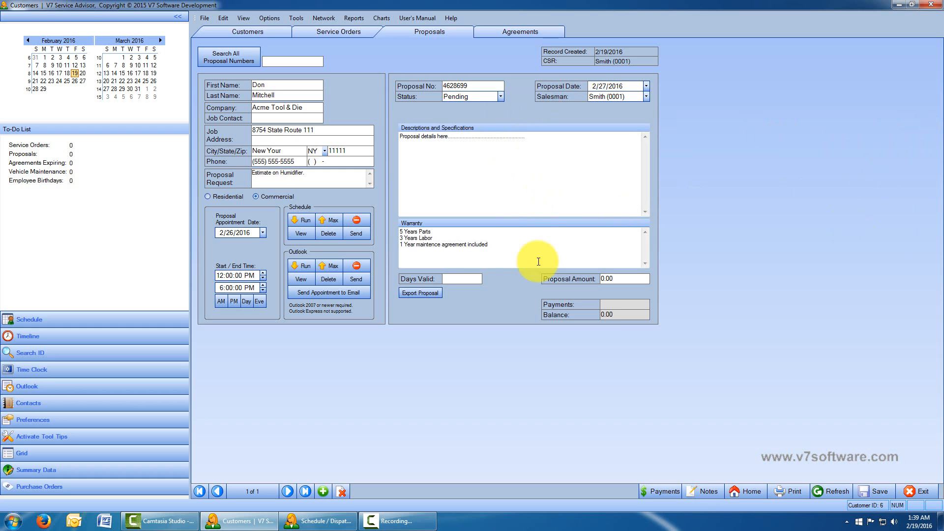
Set the proposal's validity to 30 days and its amount to 450.00, and save the proposal
left_click(465, 279)
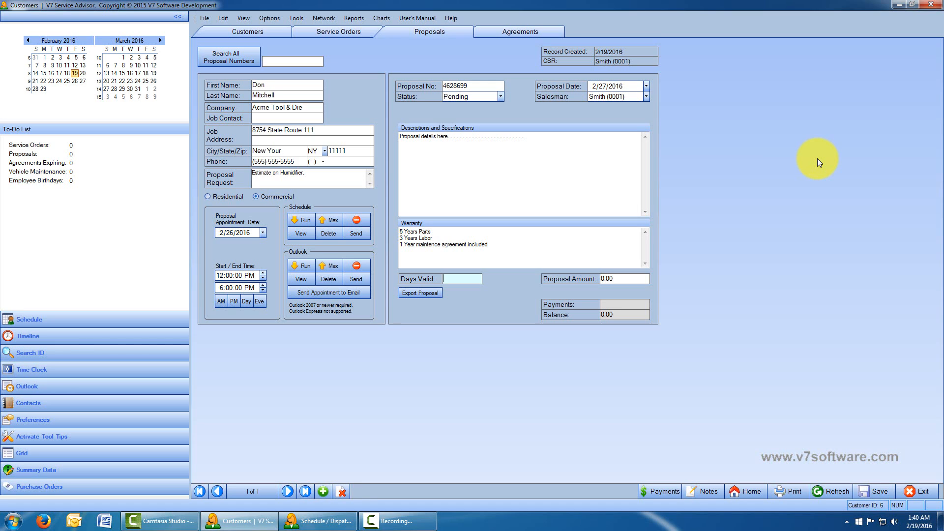
type("30")
left_click(614, 278)
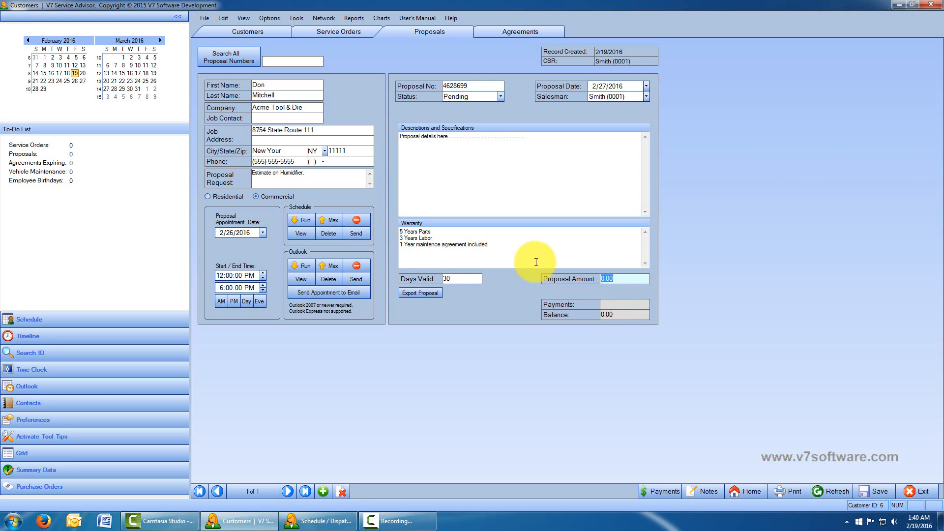
type("450.00")
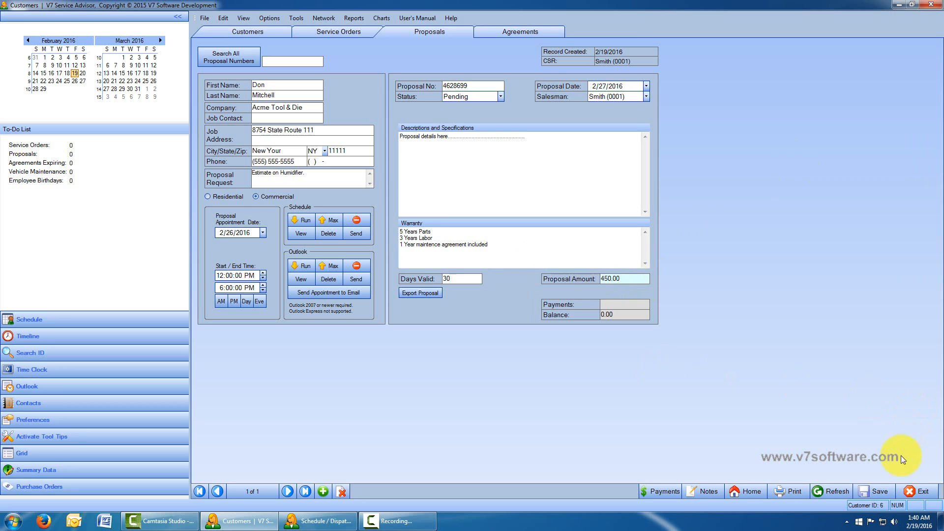
left_click(884, 492)
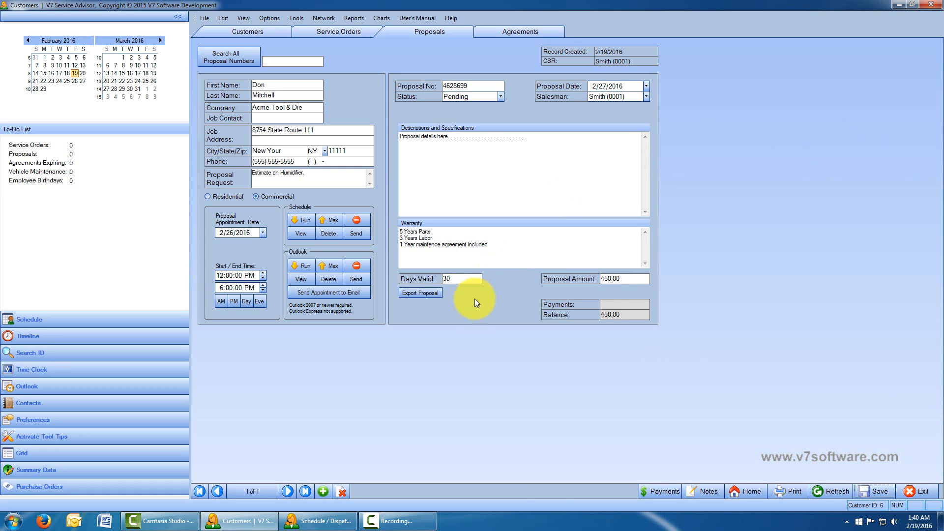
Export the proposal to the Desktop as a Microsoft Word (*.doc) file named "Proposal 1"
left_click(421, 293)
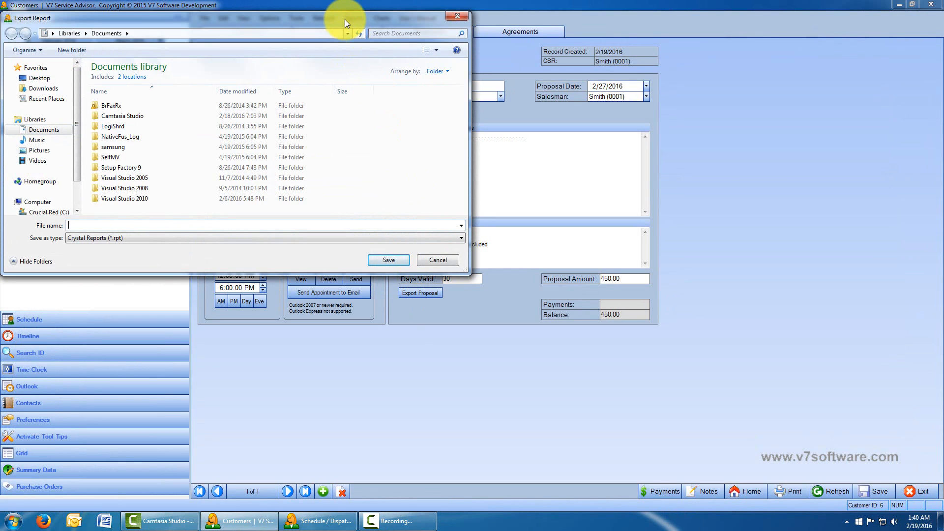
left_click_drag(344, 19, 489, 112)
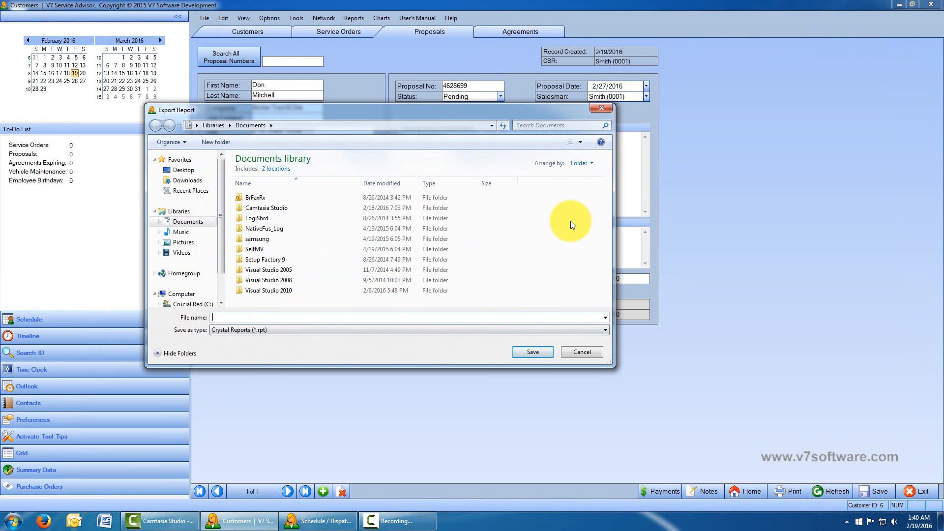
type("Proposal 1")
left_click(276, 331)
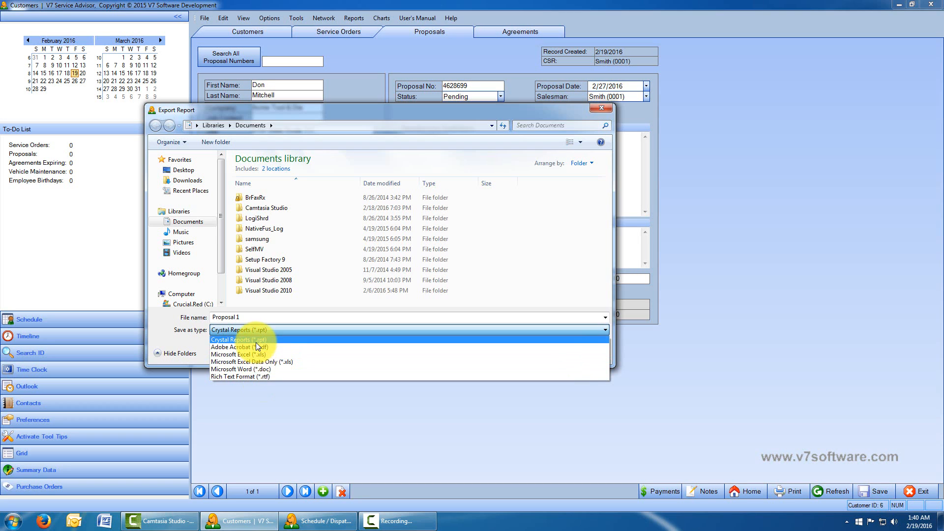
left_click(245, 369)
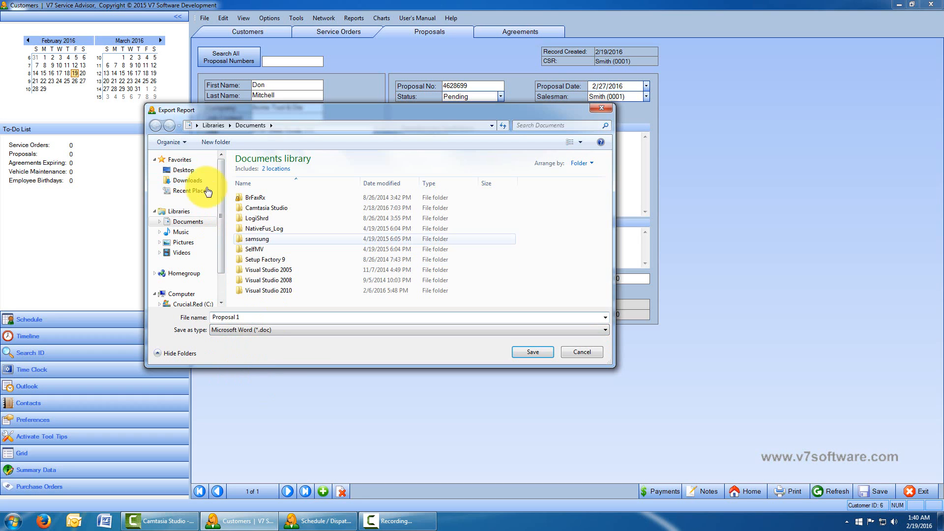
left_click(183, 171)
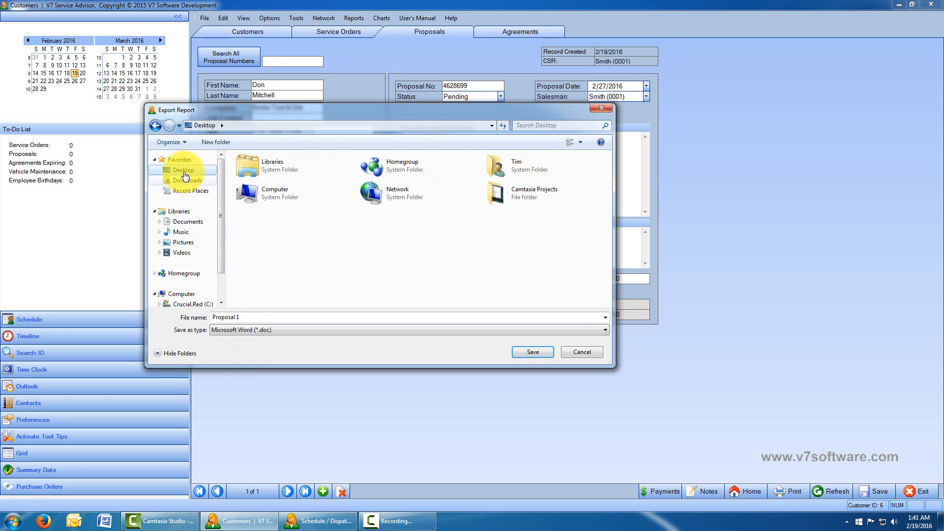
left_click(536, 355)
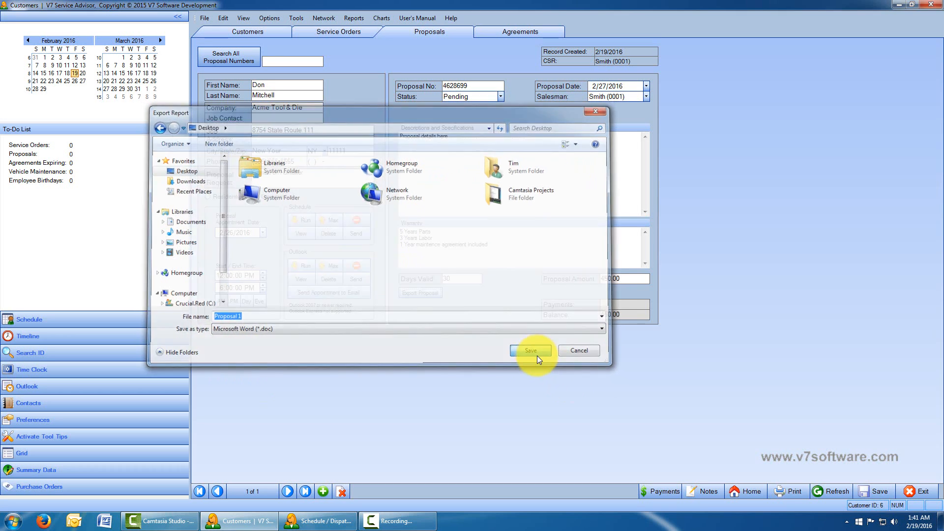
left_click(507, 294)
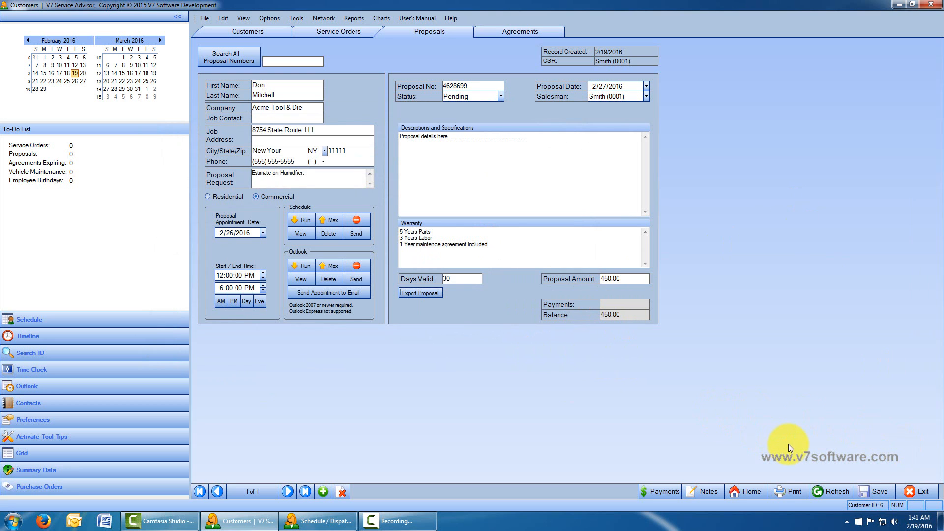
Review the printable proposal from its header to the warranty and signature lines, close it, and save the proposal record
left_click(788, 491)
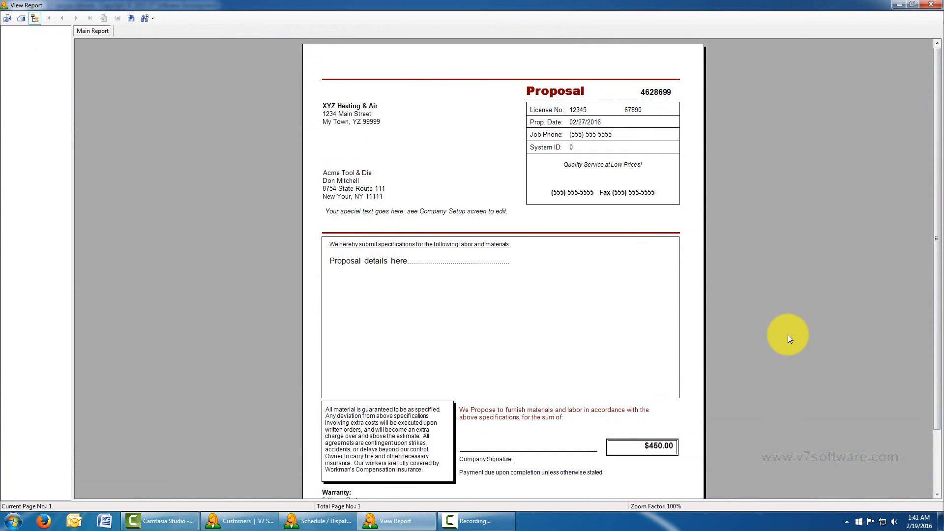
mouse_move(929, 99)
left_mouse_down()
mouse_move(931, 170)
mouse_move(937, 103)
mouse_move(929, 225)
left_mouse_up()
left_click_drag(941, 154, 940, 102)
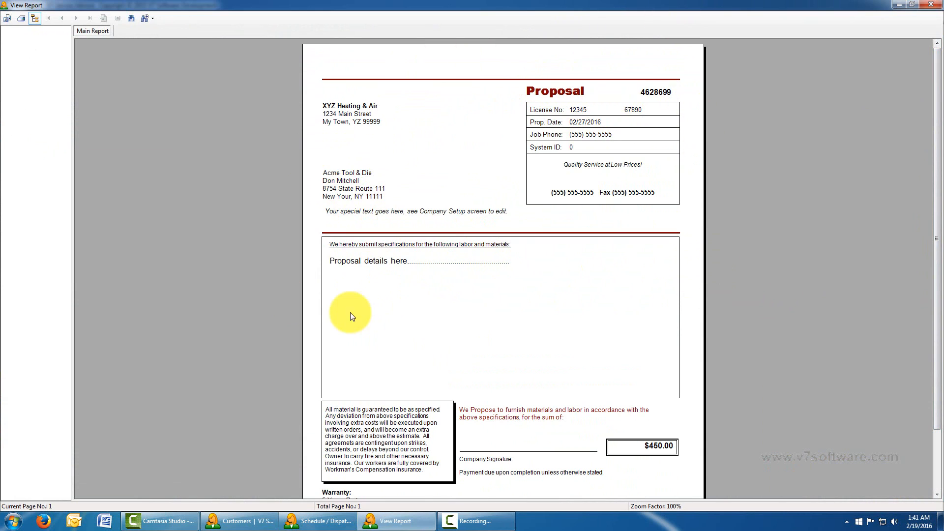
left_click_drag(933, 227, 911, 379)
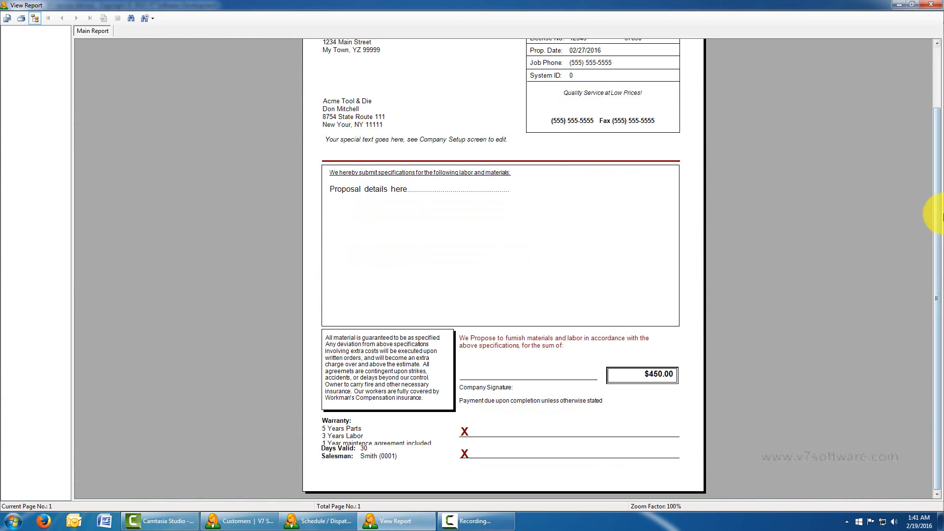
left_click_drag(933, 211, 933, 149)
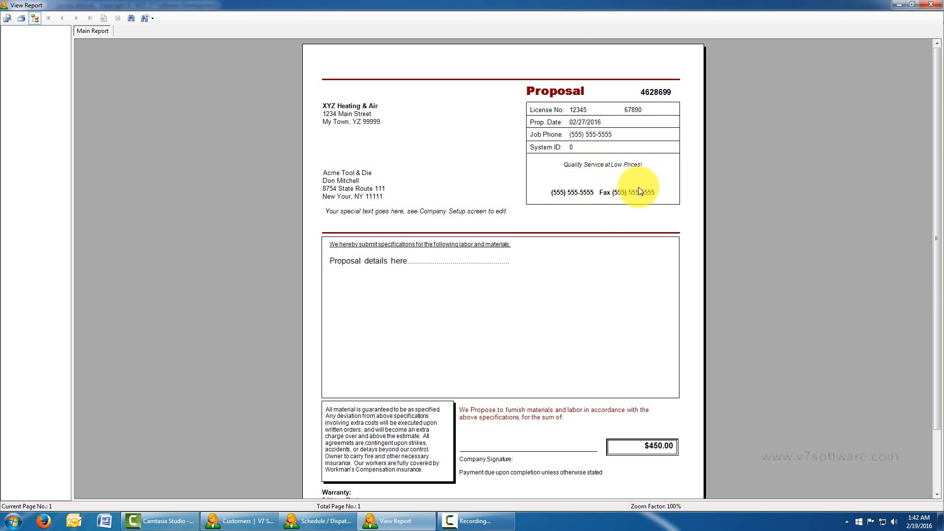
scroll(638, 187, "down", 3)
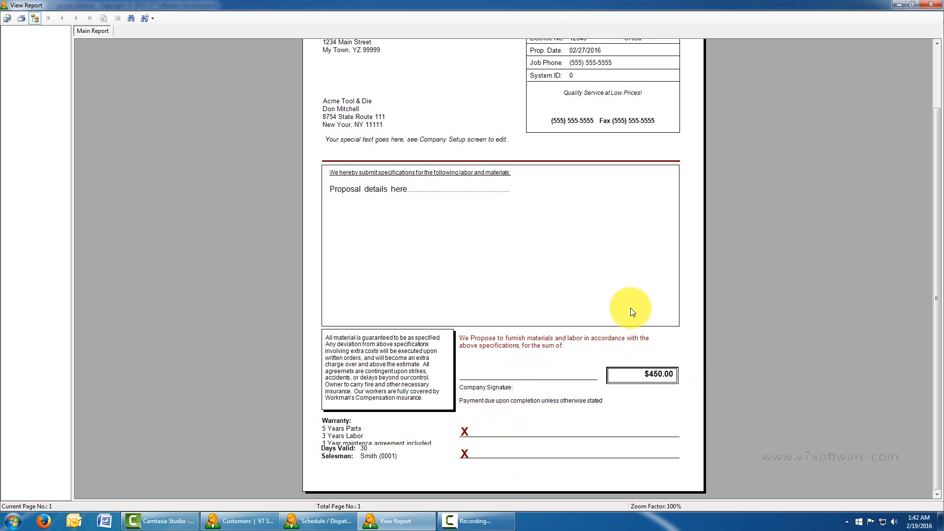
left_click_drag(936, 337, 924, 182)
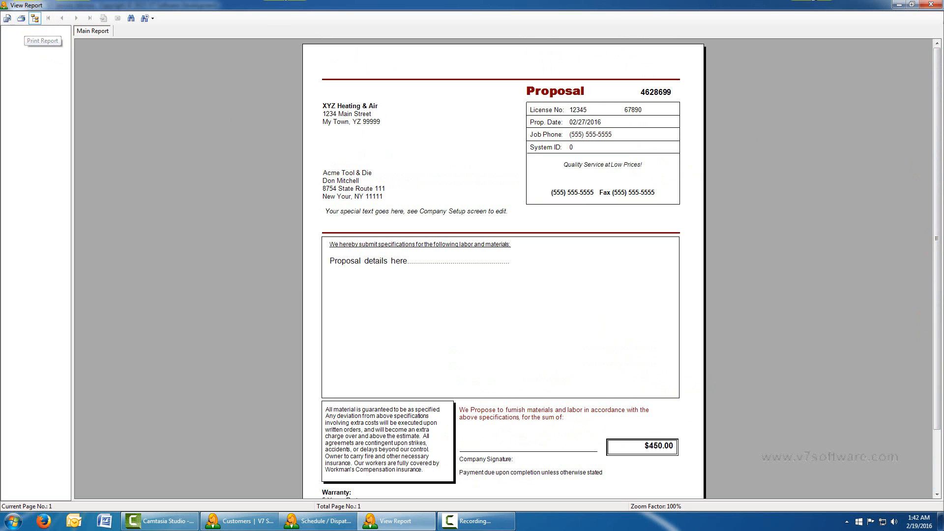
left_click(930, 4)
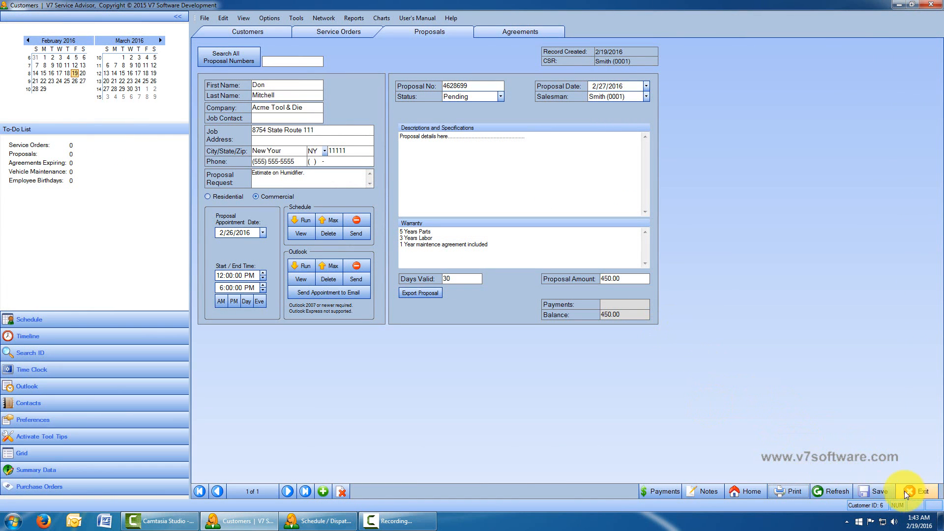
left_click(882, 492)
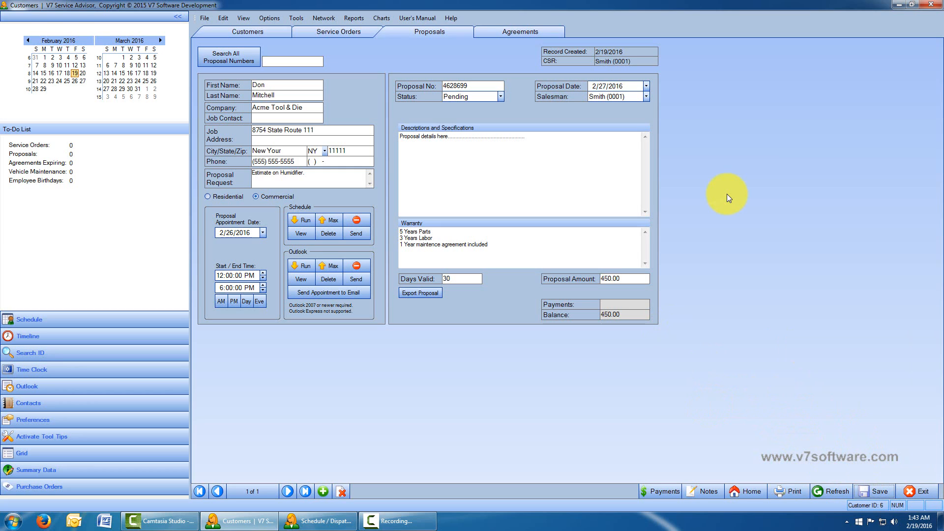
Compare the customer's service order record with the proposal record, checking work details, payments and amounts
left_click(336, 31)
left_click(437, 30)
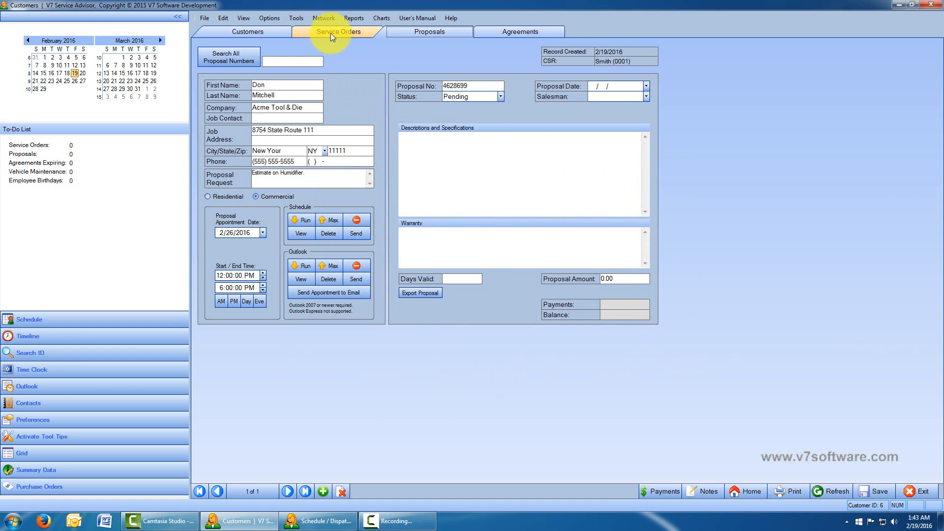
left_click(350, 30)
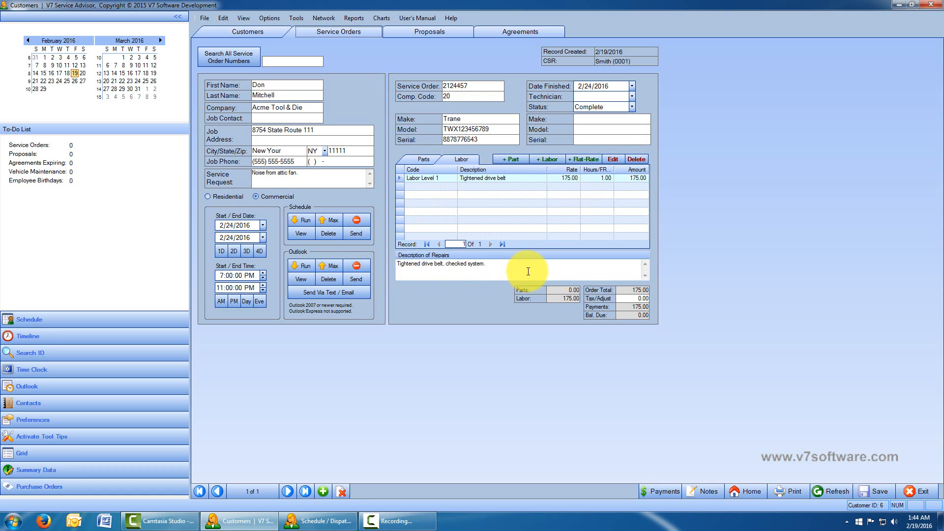
left_click(441, 32)
left_click(324, 33)
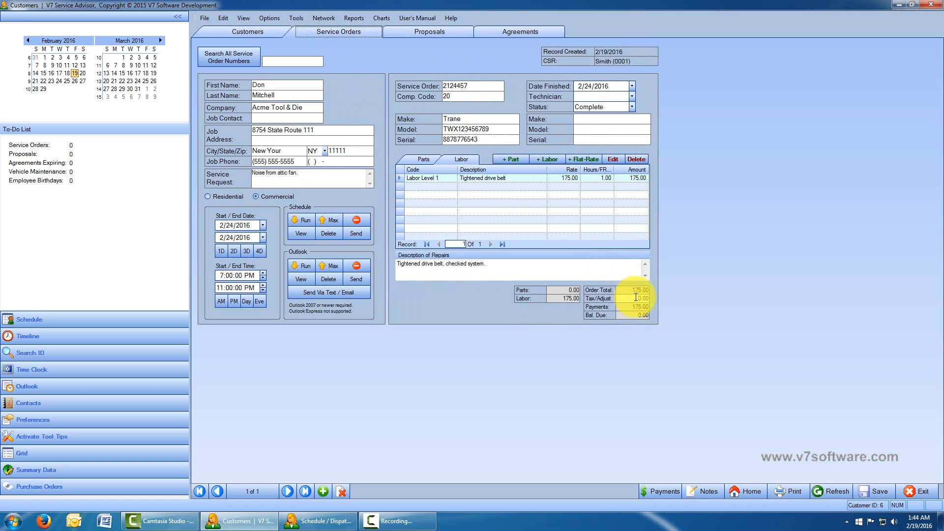
left_click(428, 33)
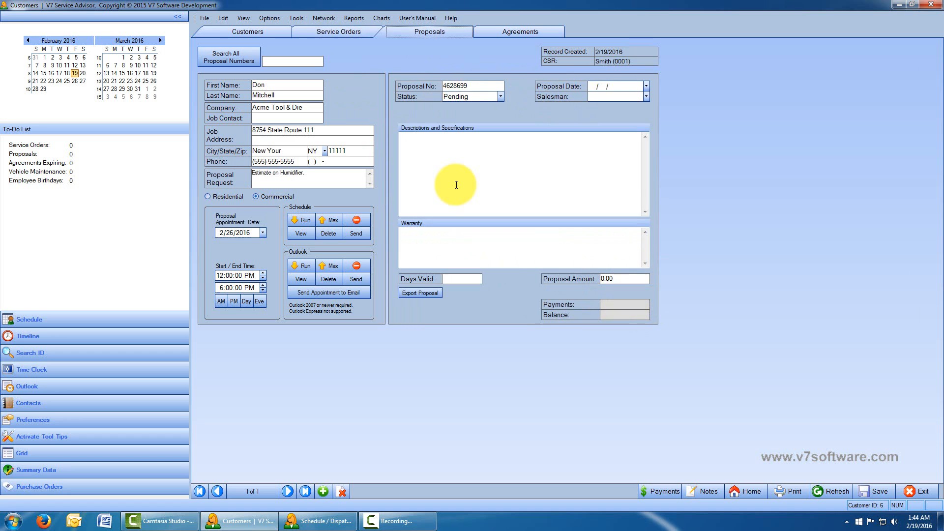
left_click(361, 34)
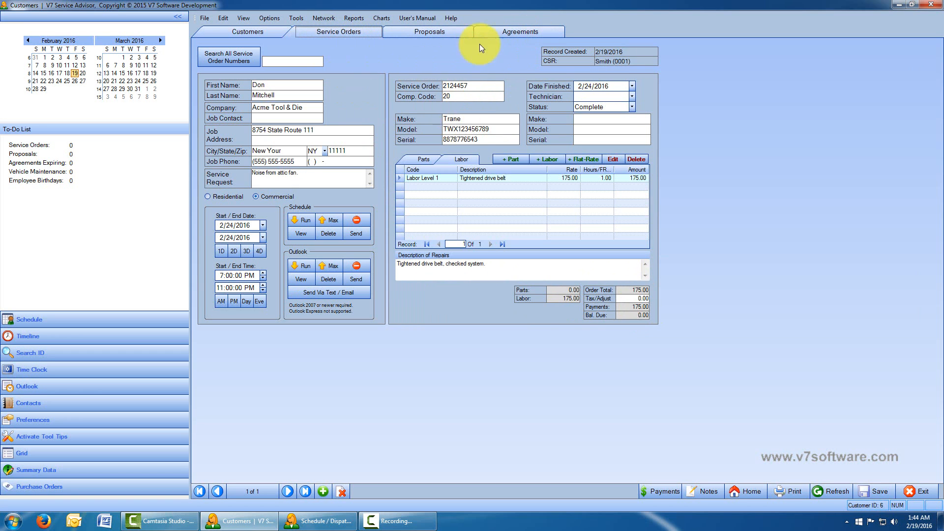
left_click(453, 31)
Create a new agreement for the customer with the listed CSR and the customer's job location
left_click(523, 30)
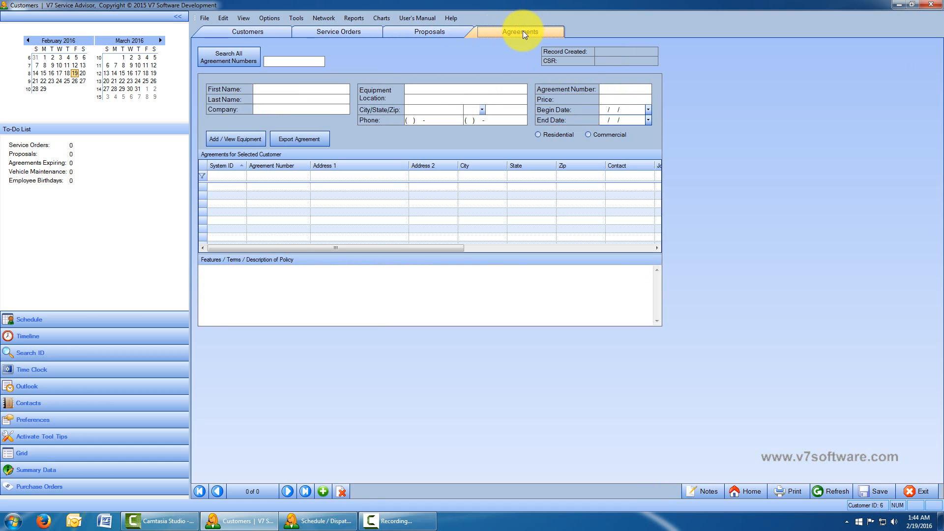
left_click(324, 491)
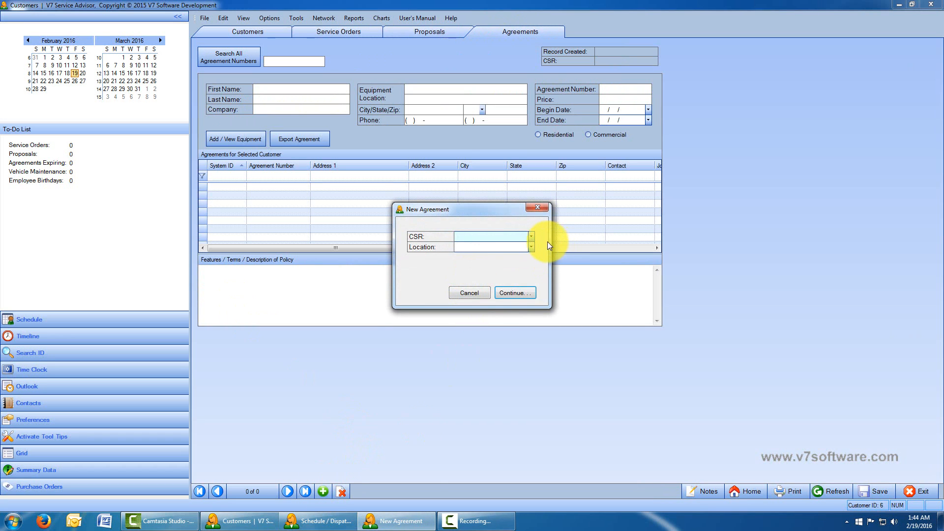
left_click(531, 237)
left_click(516, 247)
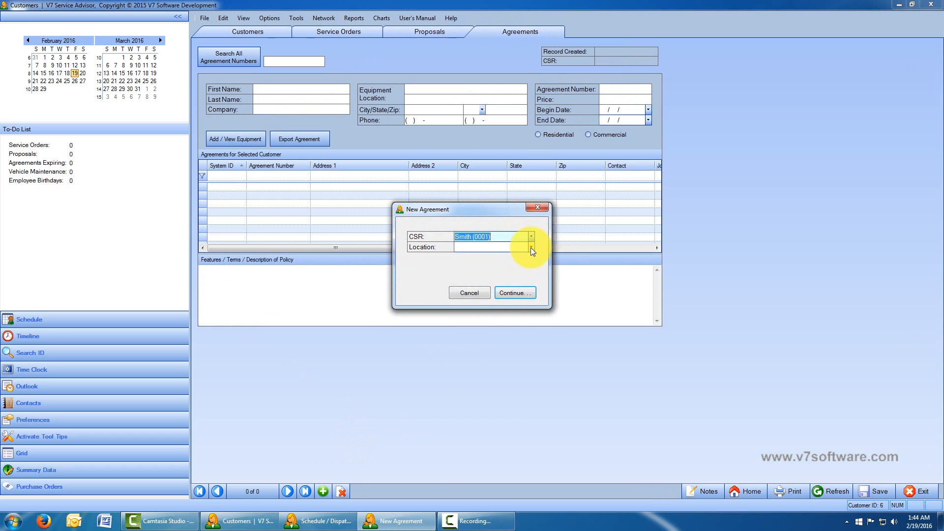
left_click(531, 247)
left_click(500, 257)
left_click(515, 292)
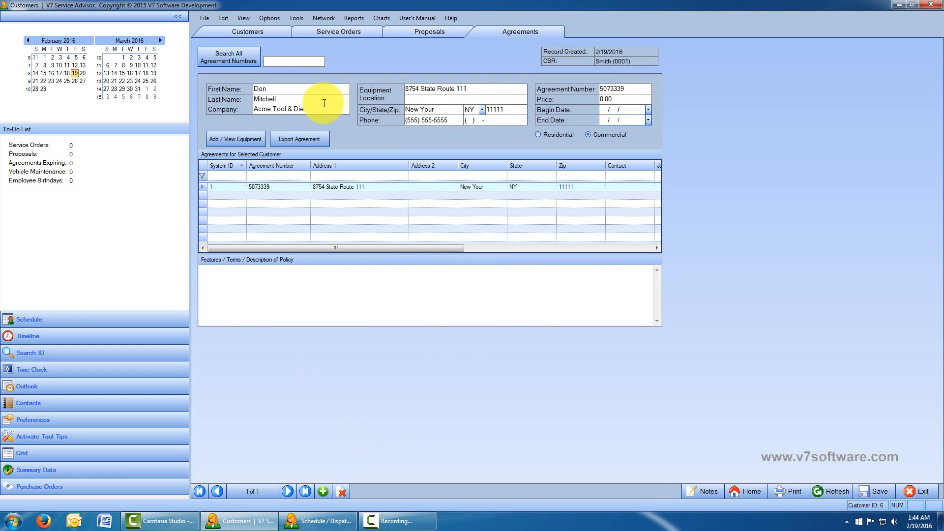
Set the agreement's begin date to 3/1/2016 and its end date to 4/19/2017
left_click(649, 110)
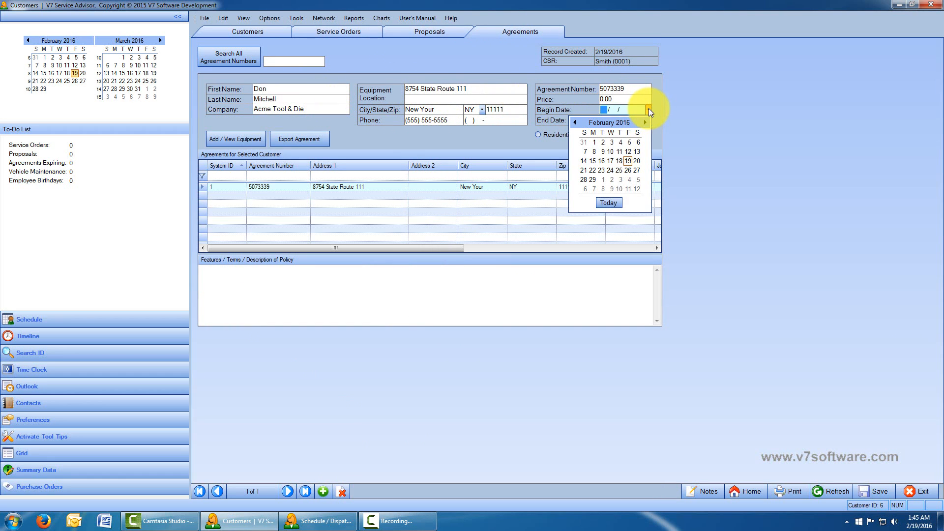
left_click(604, 182)
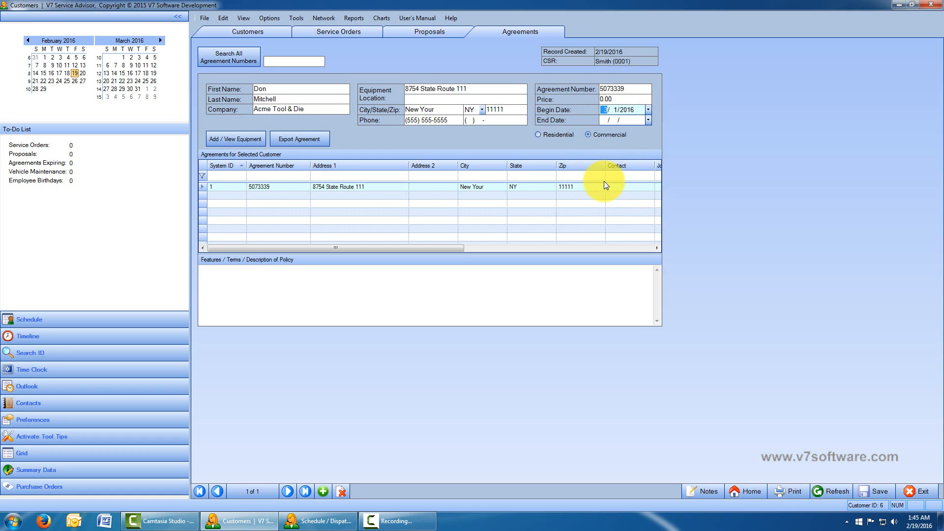
left_click(649, 121)
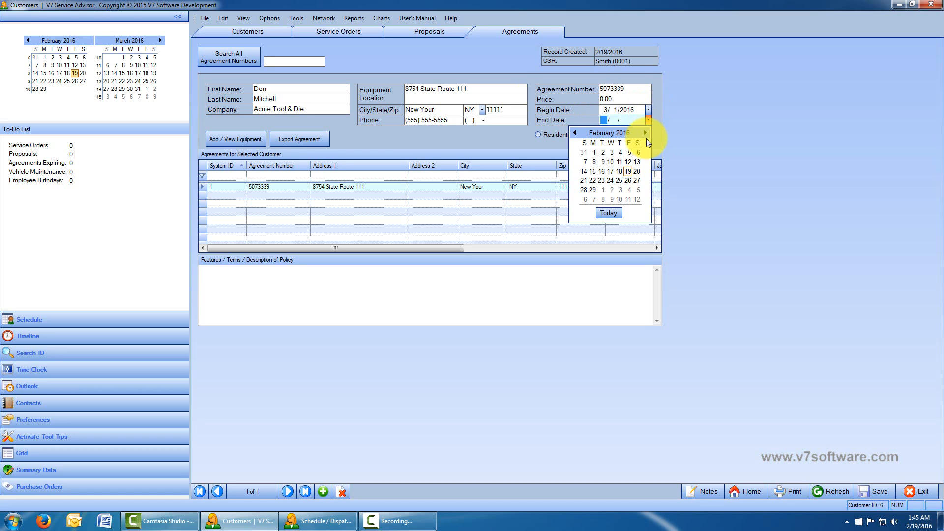
left_click(646, 132)
left_click(646, 132)
left_click(645, 132)
left_click(646, 132)
left_click(646, 132)
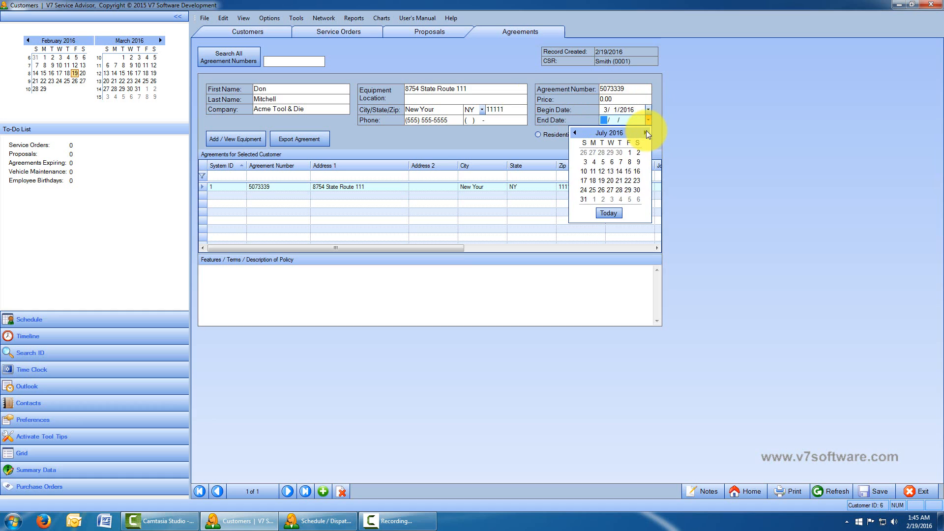
left_click(646, 132)
left_click(646, 132)
left_click(646, 132)
left_click(646, 133)
left_click(645, 132)
left_click(646, 132)
left_click(646, 132)
left_click(646, 132)
left_click(646, 132)
left_click(612, 178)
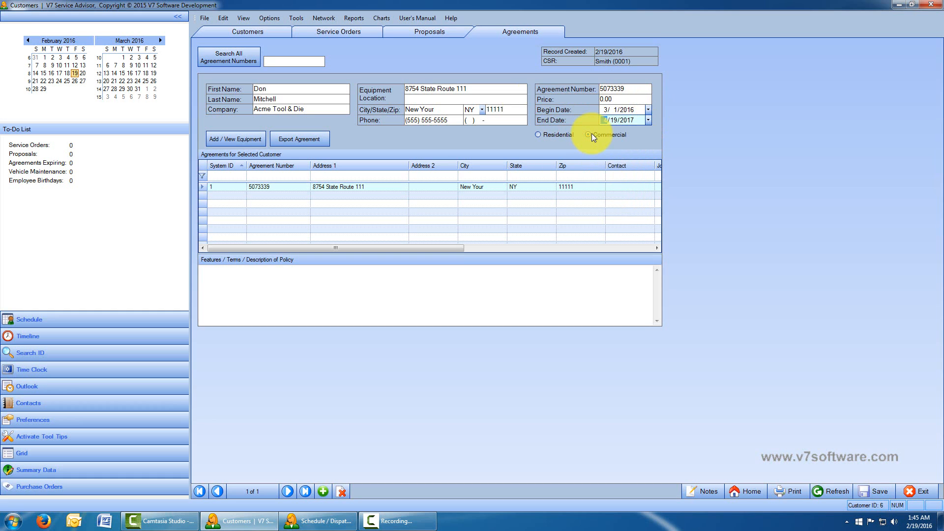
Start an equipment record for the agreement with make "Honeywell Humidifier", model 11111 and serial 7676767
left_click(246, 140)
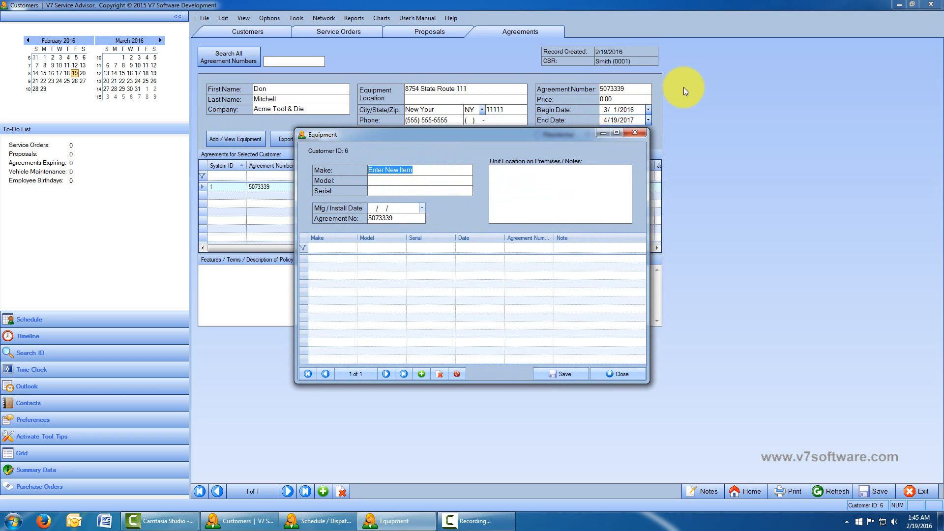
type("Honeywell Humidifier")
key("Tab")
type("11111")
key("Tab")
type("7676767")
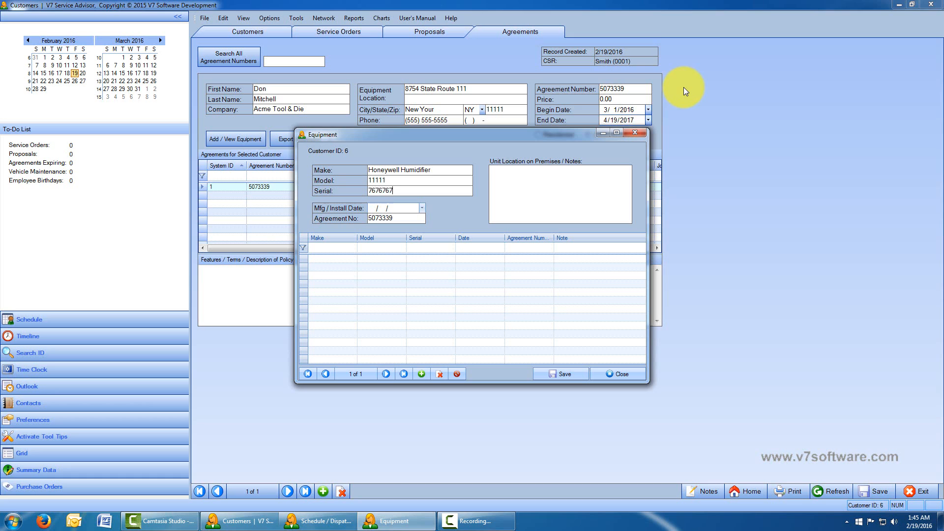
Set the humidifier's manufacture/install date to 2/27/2016 and save the equipment record to the agreement
left_click(421, 208)
left_click(413, 261)
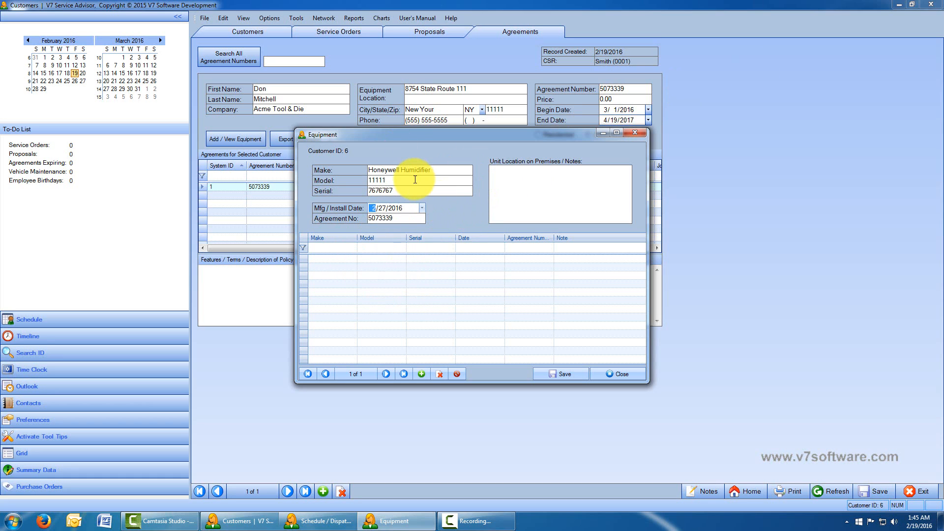
left_click(527, 187)
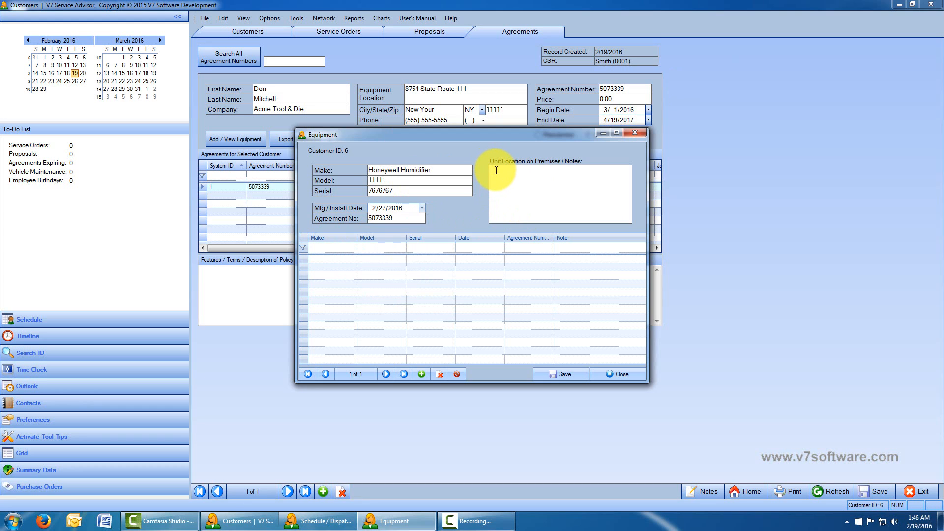
left_click(557, 373)
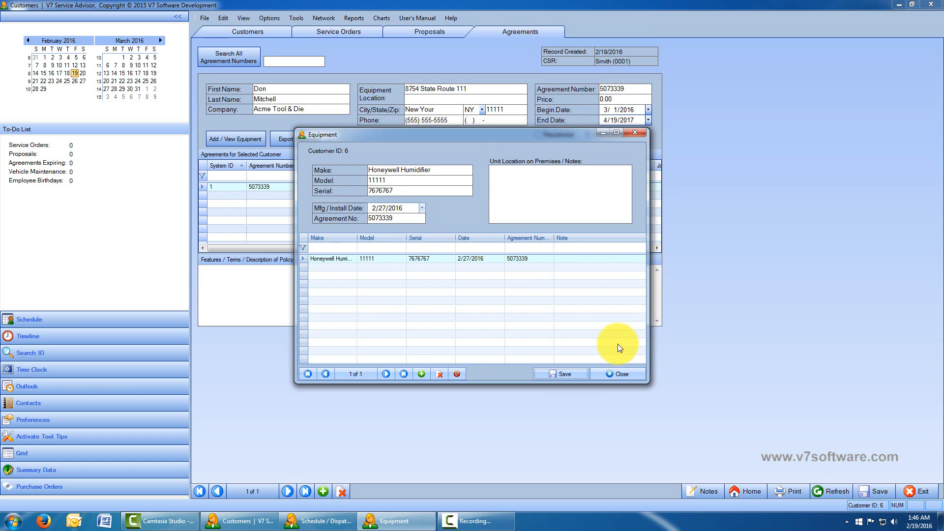
left_click(620, 372)
Preview the printable service agreement and check its customer details, dates, equipment and terms
left_click(798, 492)
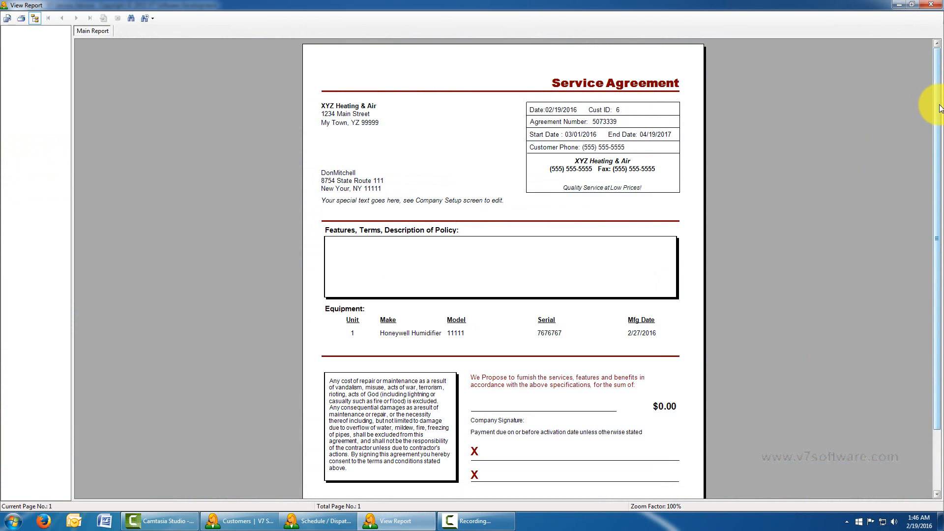
left_click_drag(936, 143, 942, 202)
left_click_drag(939, 129, 938, 69)
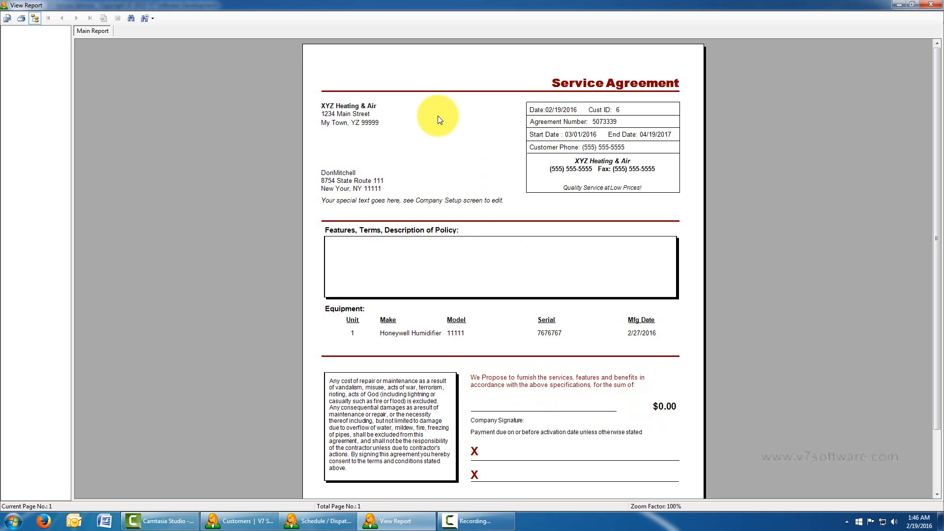
left_click(931, 4)
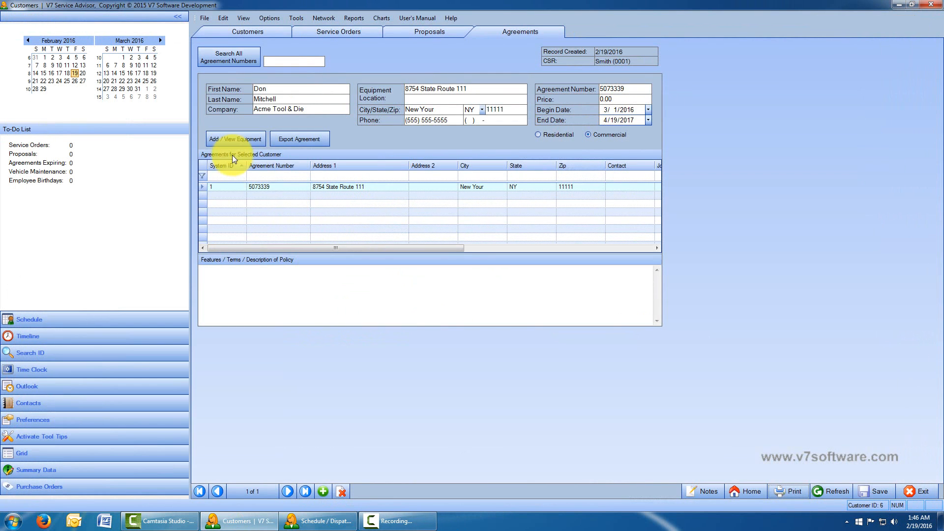
Search all agreements by the customer's agreement number, and return to the customer's main record
left_click(229, 58)
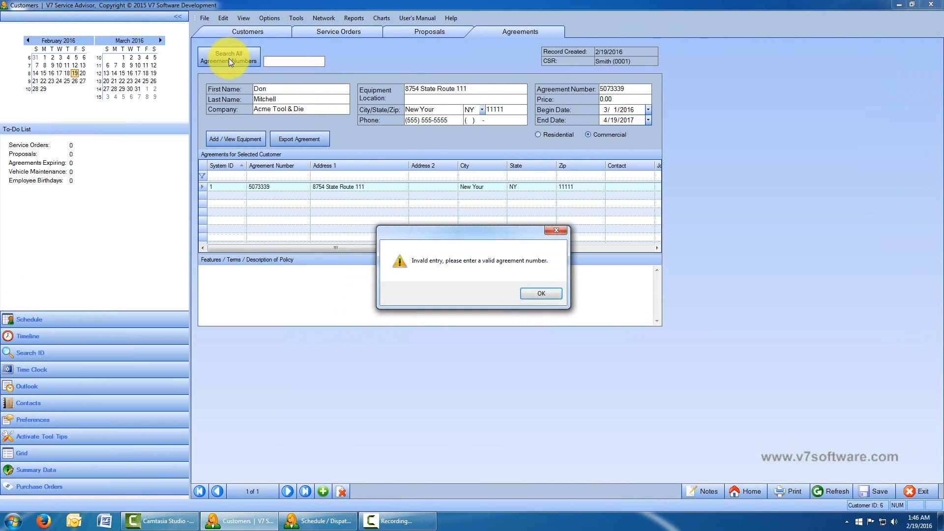
left_click(541, 294)
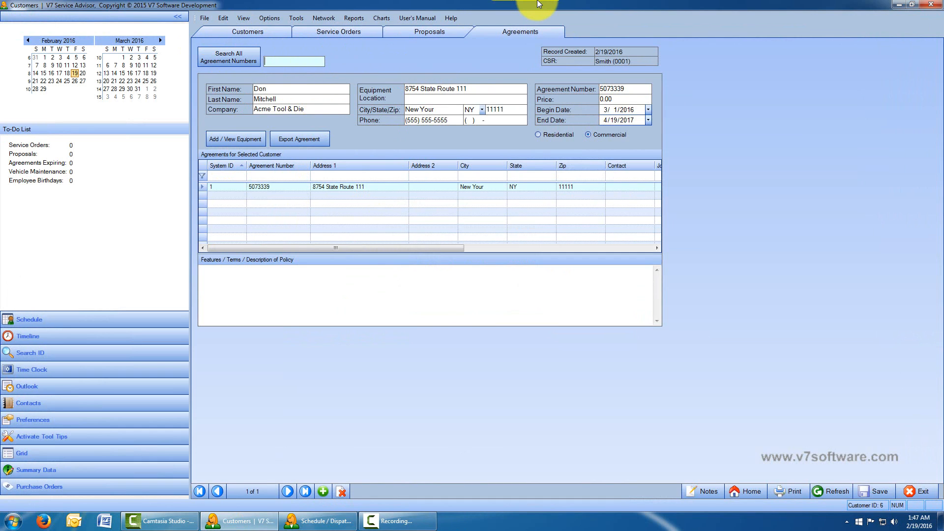
type("5073339")
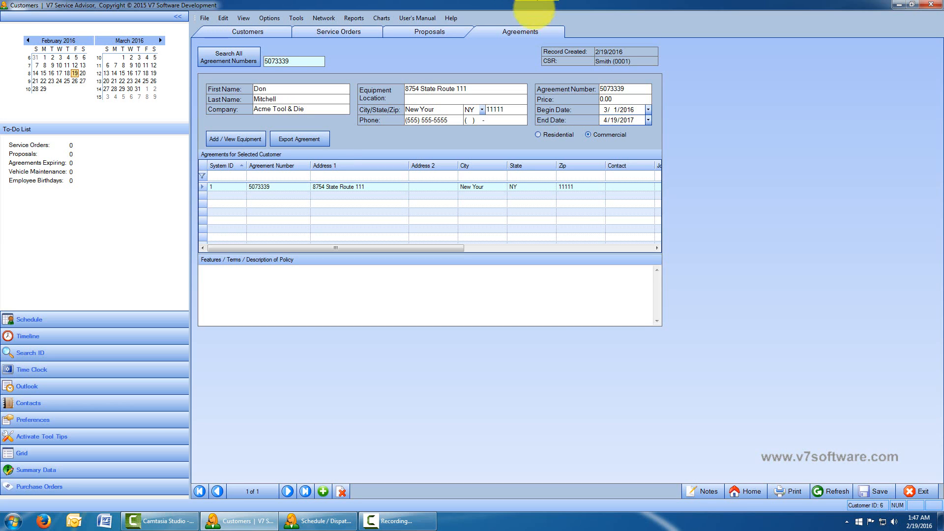
left_click(249, 52)
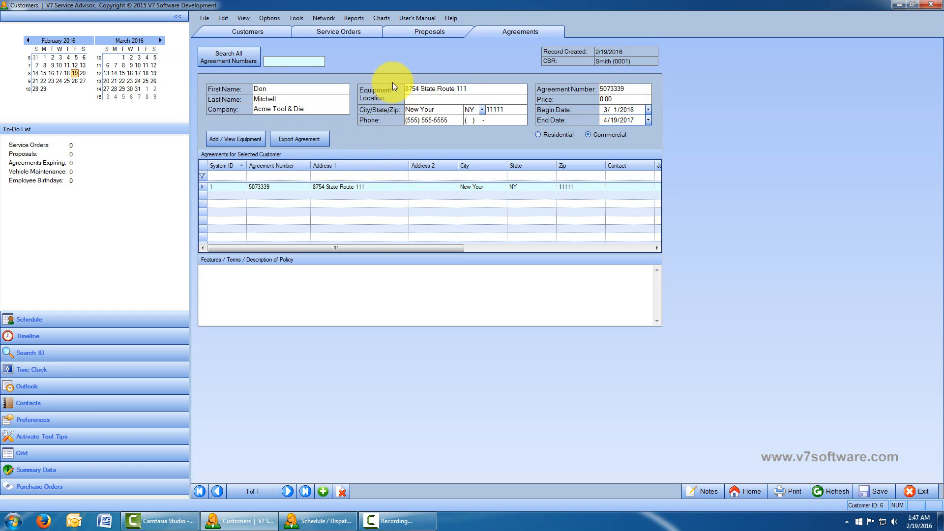
left_click(254, 34)
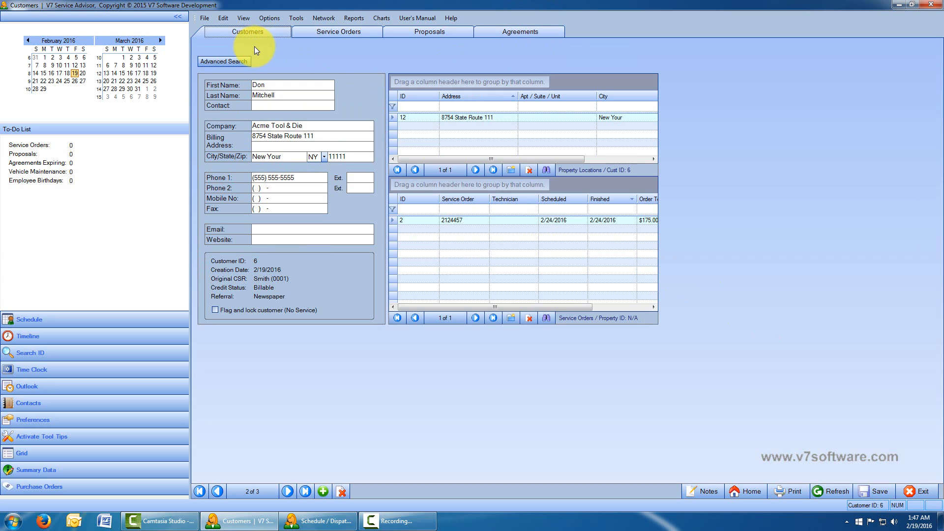